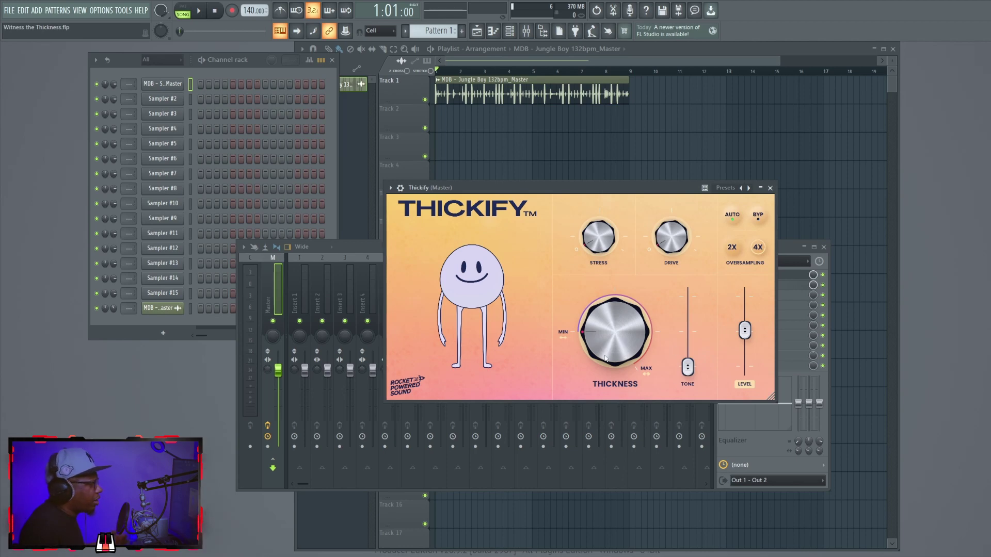
# Play the loop and raise Thickify's Thickness on the master to 1.00 with Tone at 0.00, then stop playback.
pyautogui.press('space')
pyautogui.moveTo(625, 329); pyautogui.dragTo(630, 205)
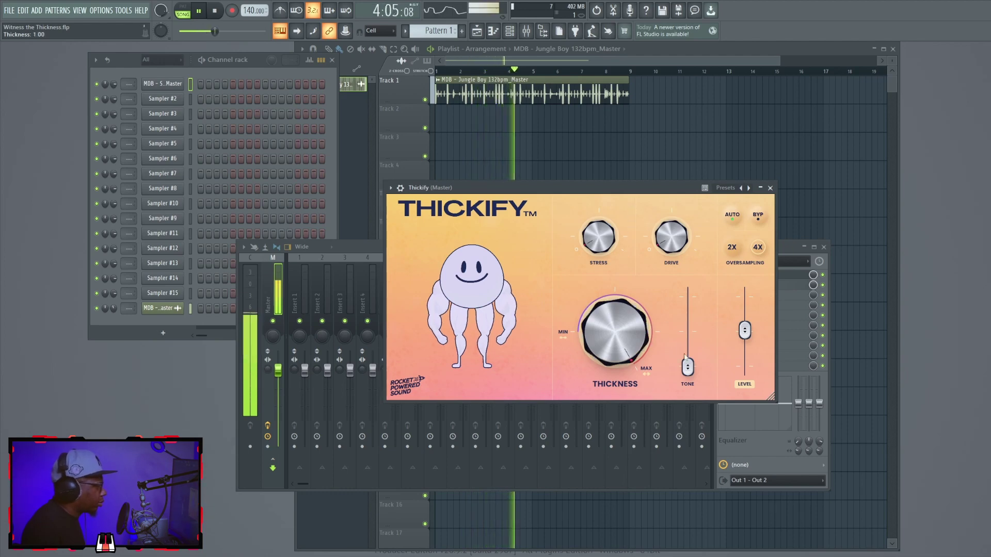
pyautogui.moveTo(688, 366)
pyautogui.mouseDown()
pyautogui.moveTo(694, 308)
pyautogui.moveTo(692, 371)
pyautogui.mouseUp()
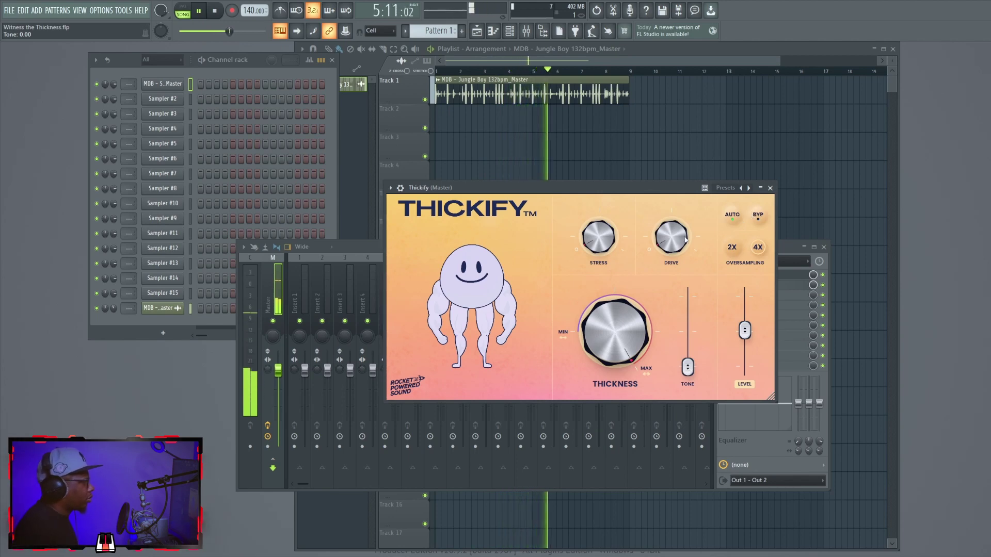
pyautogui.press('space')
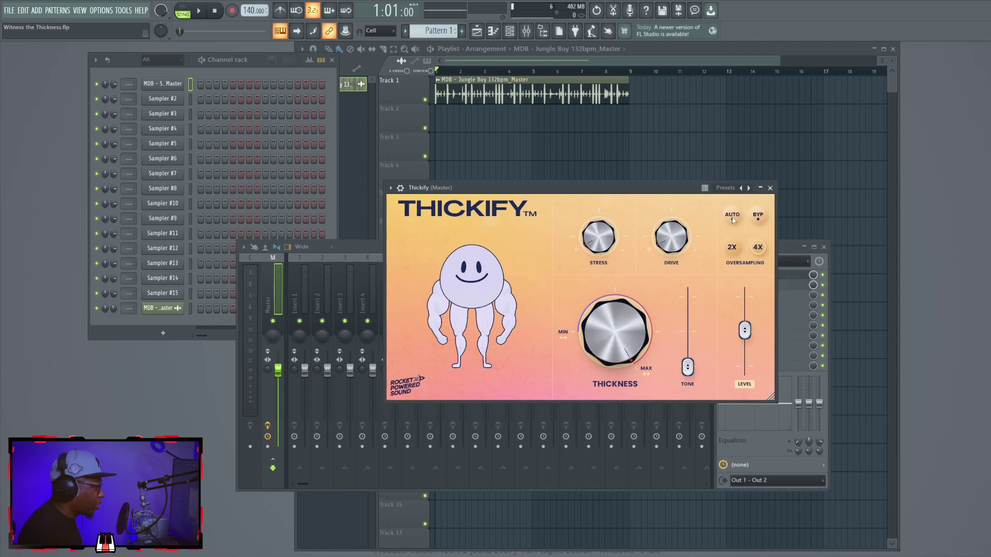
# Turn off AUTO in Thickify and audition the loop with Thickness just below maximum, then stop playback.
pyautogui.press('space')
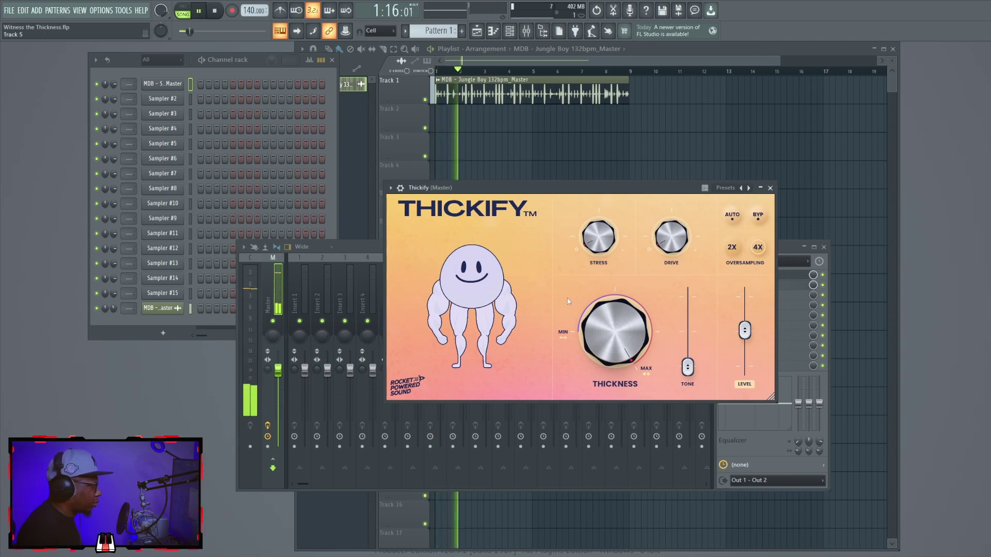
pyautogui.moveTo(601, 333)
pyautogui.mouseDown()
pyautogui.moveTo(604, 441)
pyautogui.moveTo(619, 333)
pyautogui.mouseUp()
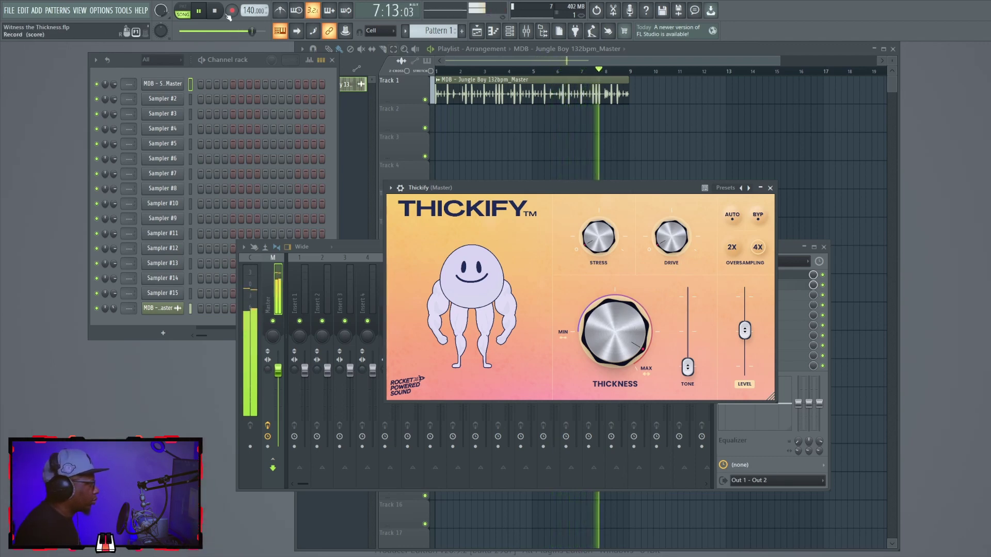
pyautogui.click(214, 11)
# With playback stopped, try Drive at 0.60 and Stress at 0.40, and return Stress, Drive and Tone to zero.
pyautogui.moveTo(615, 330); pyautogui.dragTo(597, 246)
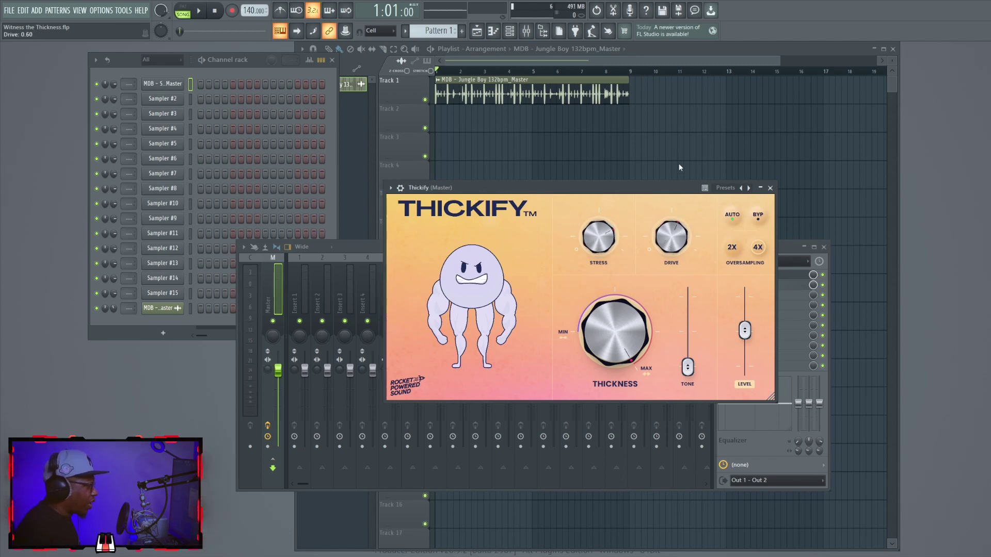
pyautogui.moveTo(607, 248); pyautogui.dragTo(618, 209)
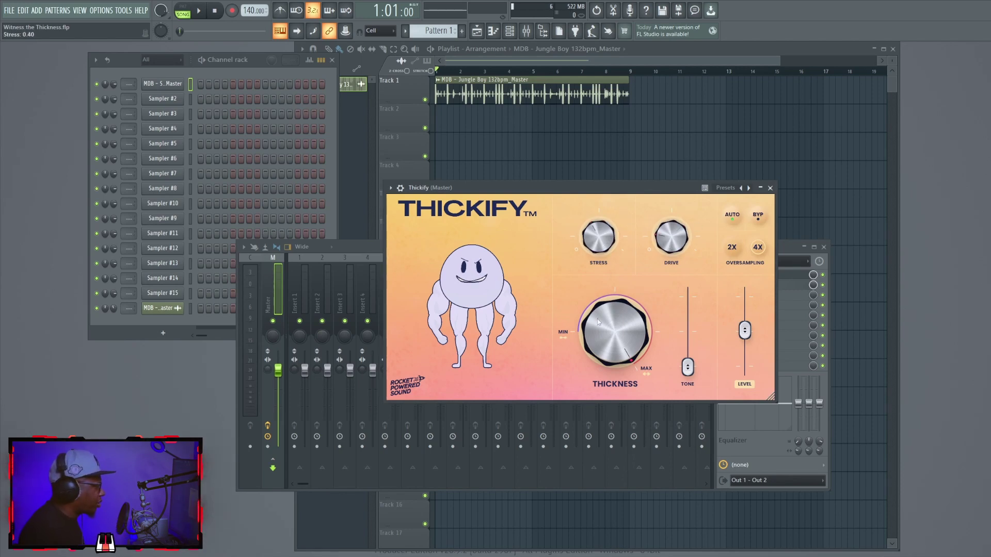
pyautogui.moveTo(692, 339)
pyautogui.mouseDown()
pyautogui.moveTo(689, 356)
pyautogui.moveTo(688, 303)
pyautogui.moveTo(689, 355)
pyautogui.moveTo(690, 338)
pyautogui.mouseUp()
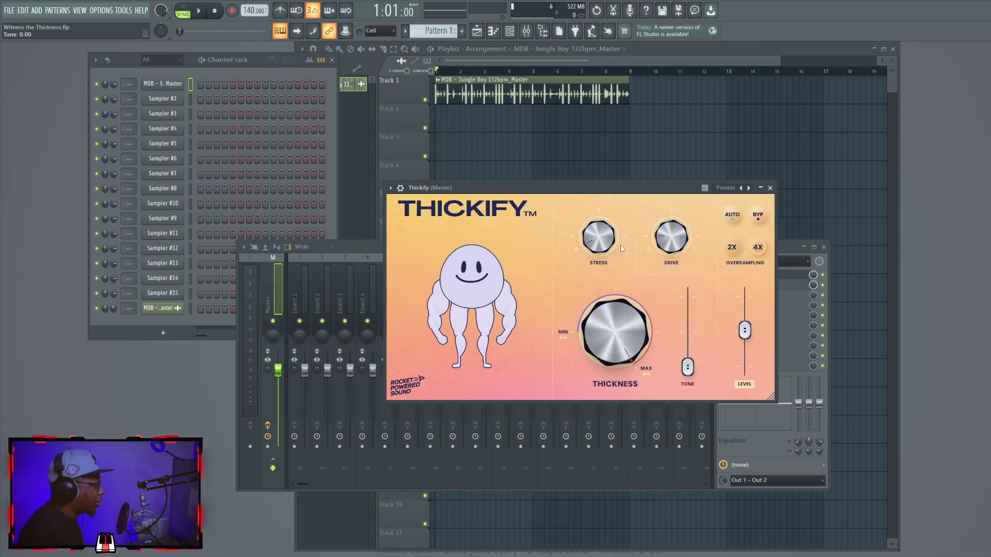
# During playback, sweep the master's Stress and Drive up and back to zero, lower Thickness to minimum, and stop.
pyautogui.click(199, 11)
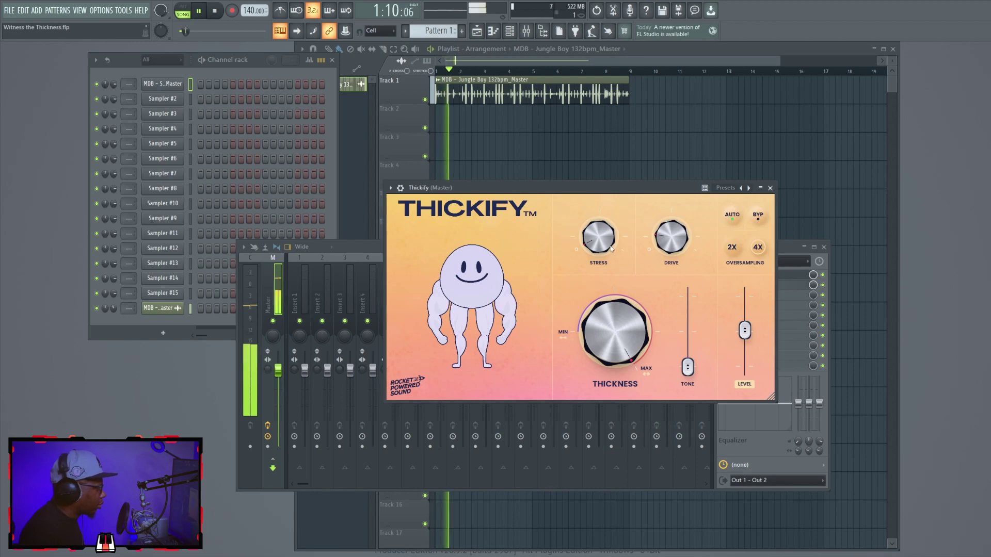
pyautogui.moveTo(614, 225); pyautogui.dragTo(673, 115)
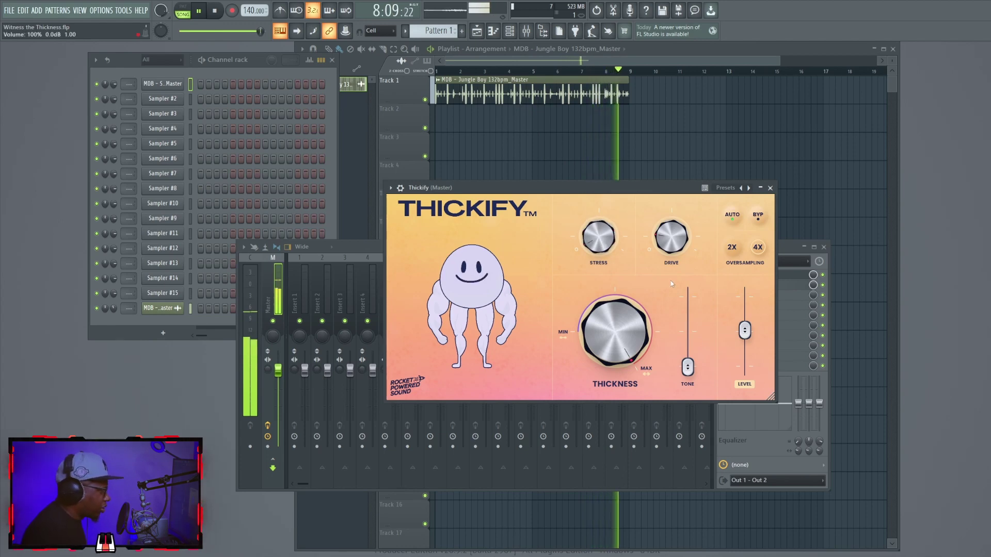
pyautogui.moveTo(673, 258); pyautogui.dragTo(713, 122)
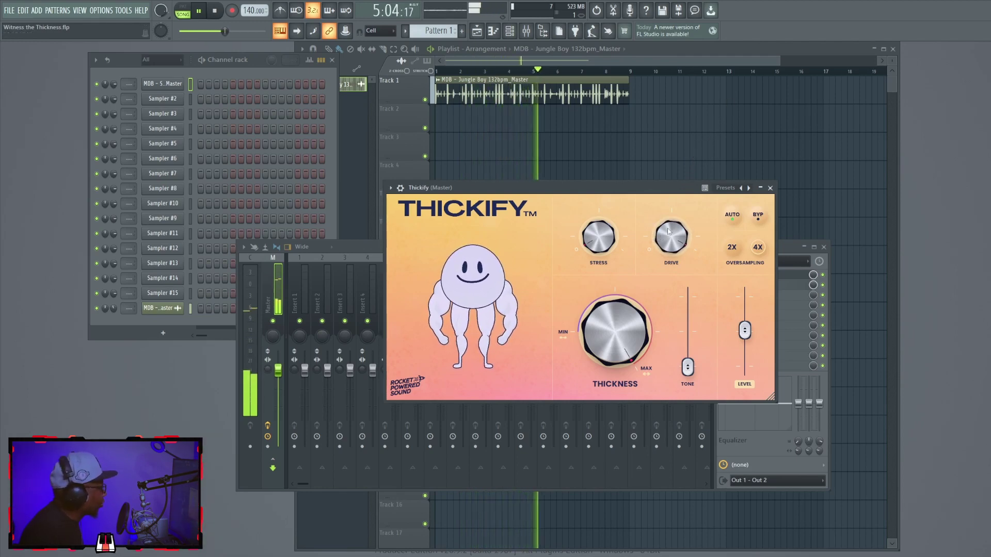
pyautogui.moveTo(621, 321); pyautogui.dragTo(587, 397)
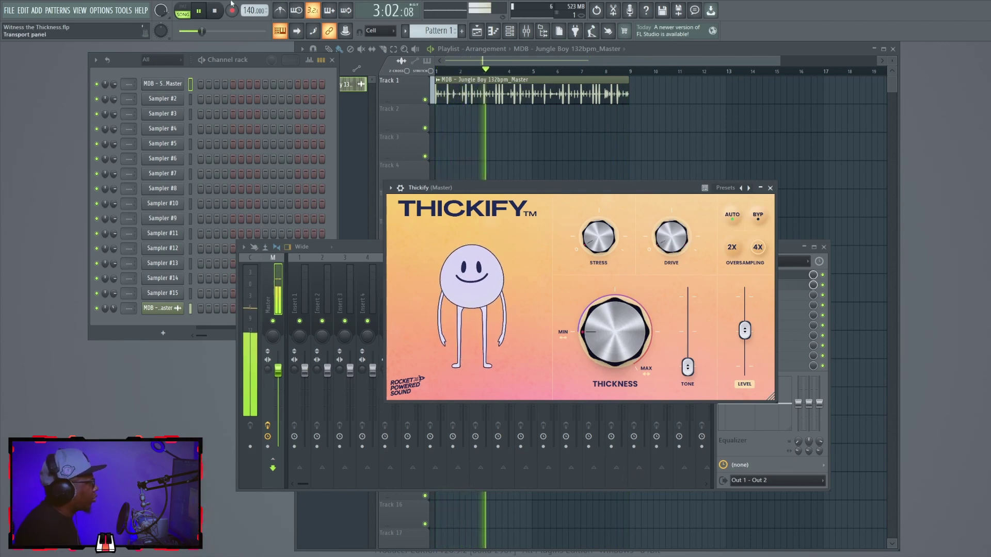
pyautogui.press('space')
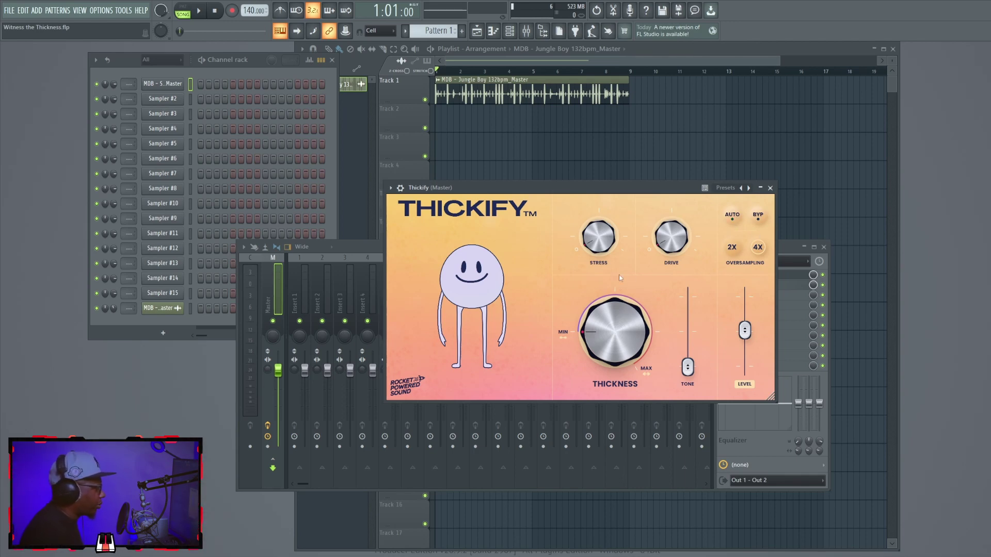
# While the loop plays, set the master's Thickness to 0.38, Stress to 0.34, Drive to 0.30 and Tone to 57%.
pyautogui.press('space')
pyautogui.scroll(5, 613, 302)
pyautogui.scroll(4, 613, 302)
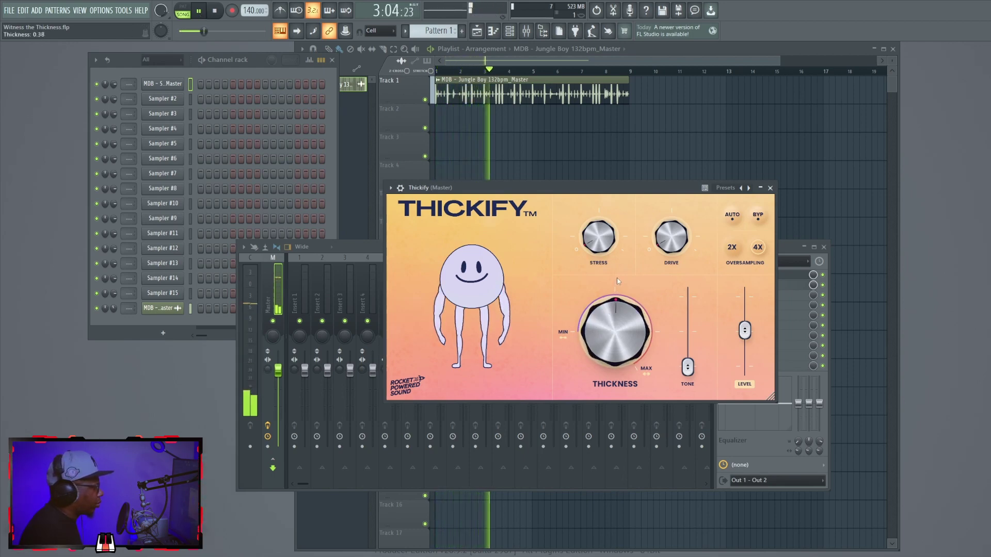
pyautogui.moveTo(599, 239); pyautogui.dragTo(605, 208)
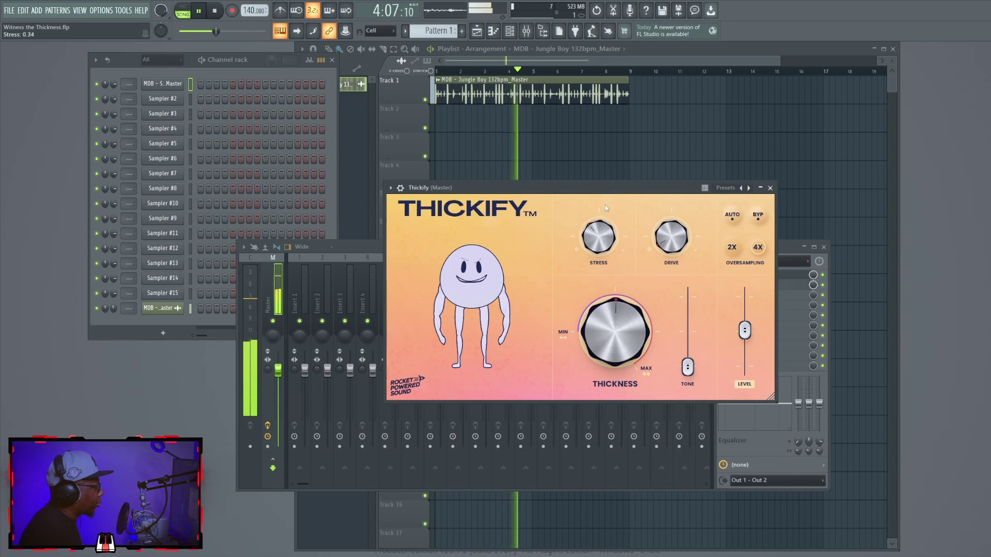
pyautogui.moveTo(669, 251); pyautogui.dragTo(675, 212)
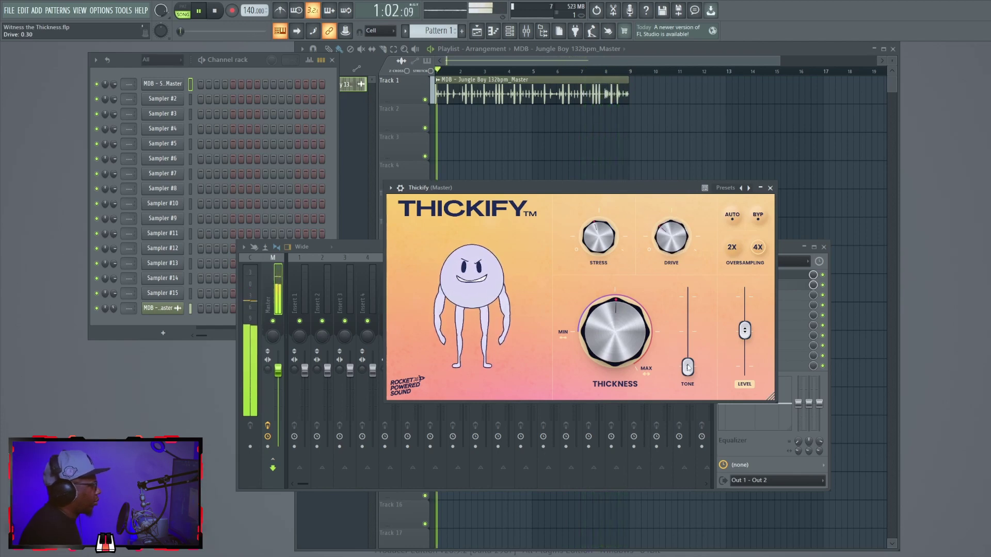
pyautogui.moveTo(687, 368); pyautogui.dragTo(698, 330)
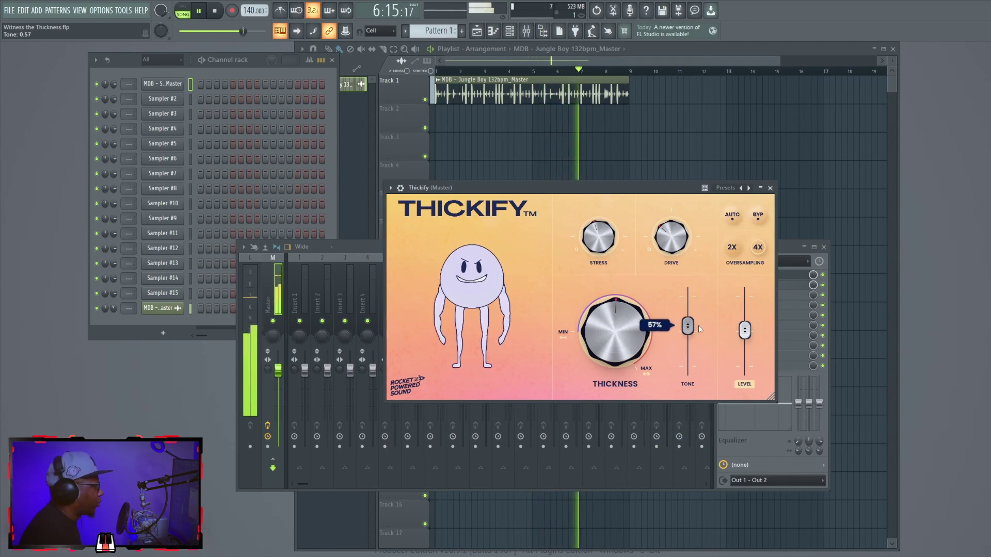
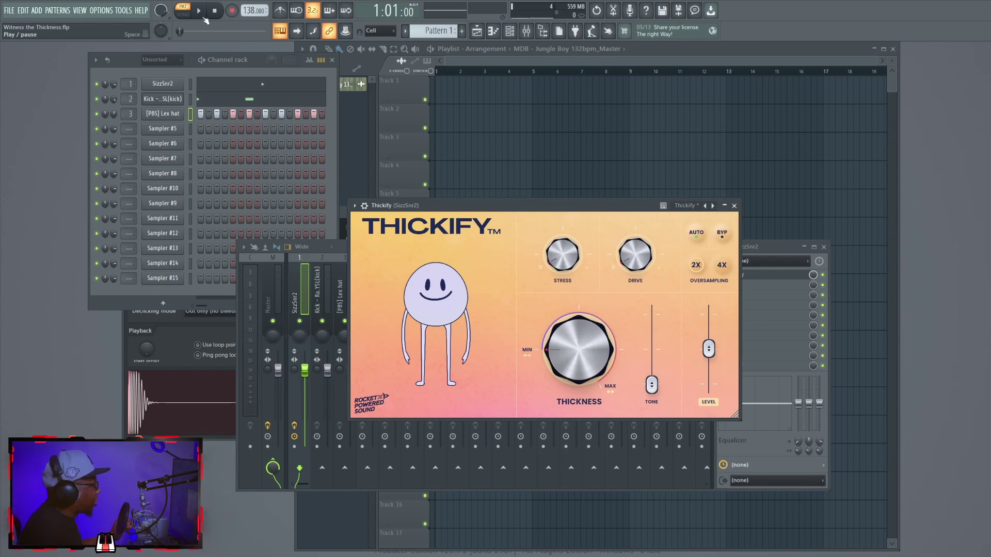
# Audition the drum pattern, move the snare's Thickify window lower, and raise its Thickness to maximum during playback.
pyautogui.click(202, 15)
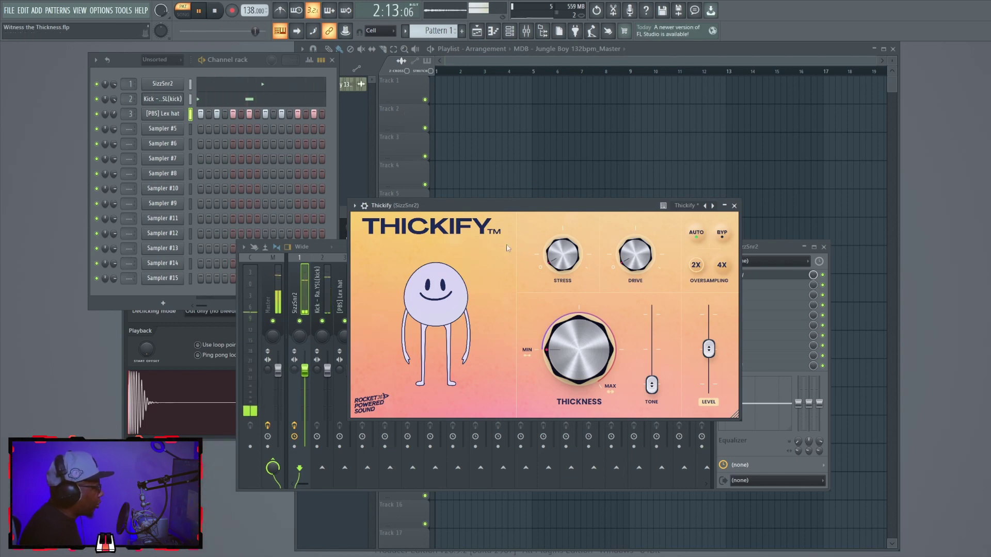
pyautogui.click(211, 9)
pyautogui.moveTo(445, 226); pyautogui.dragTo(411, 277)
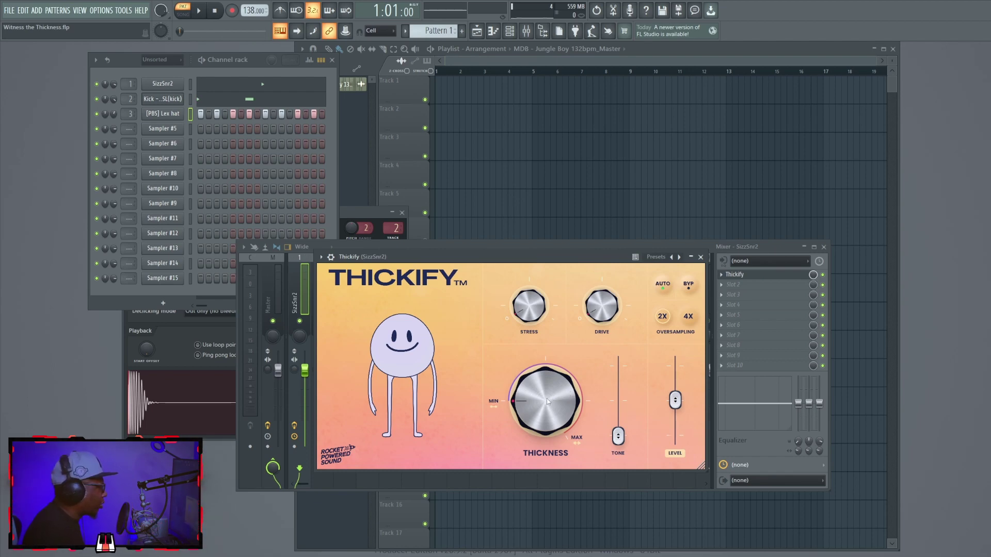
pyautogui.click(200, 11)
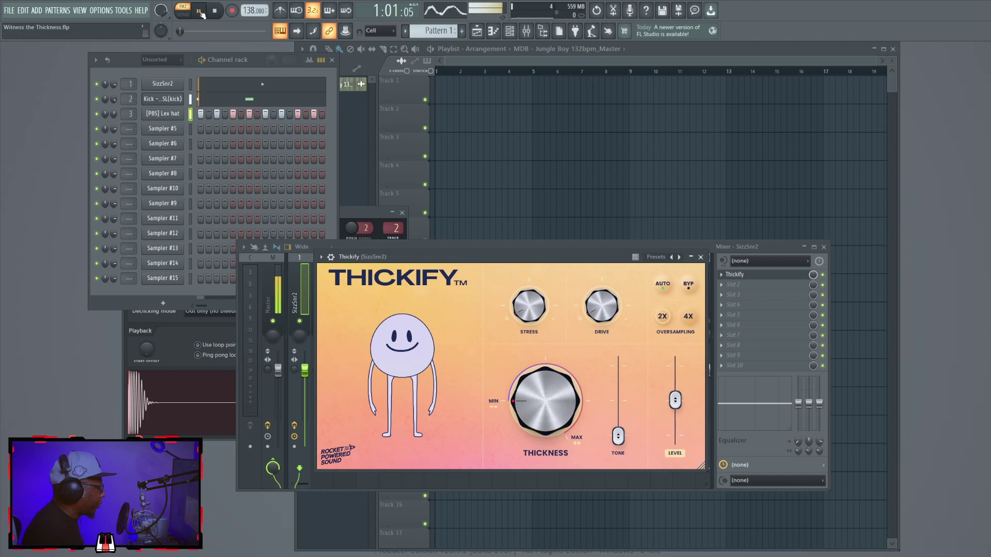
pyautogui.moveTo(542, 412); pyautogui.dragTo(617, 280)
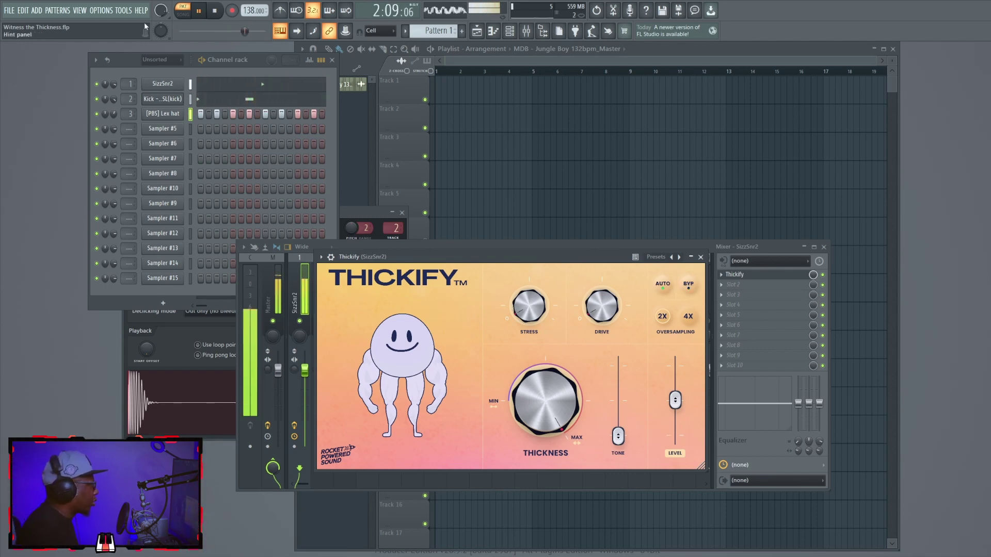
# Raise the snare's Stress to 0.53 or higher while the pattern plays, then ease it back to a moderate level.
pyautogui.moveTo(529, 305); pyautogui.dragTo(541, 275)
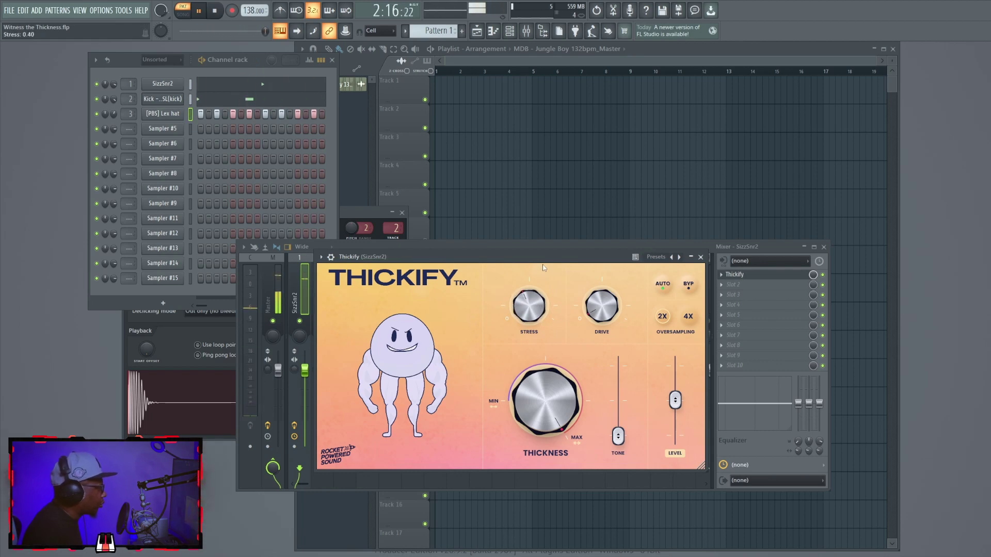
pyautogui.moveTo(543, 265); pyautogui.dragTo(550, 250)
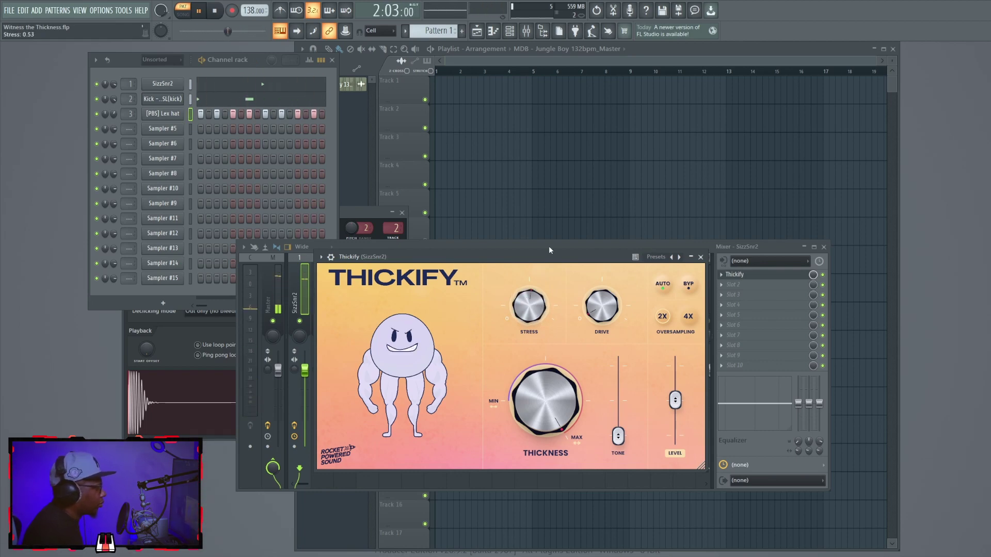
pyautogui.moveTo(565, 203); pyautogui.dragTo(555, 263)
# Sweep the snare's Drive up and back down, set it to 0.57, and stop playback.
pyautogui.moveTo(601, 303); pyautogui.dragTo(601, 267)
pyautogui.moveTo(612, 216); pyautogui.dragTo(607, 285)
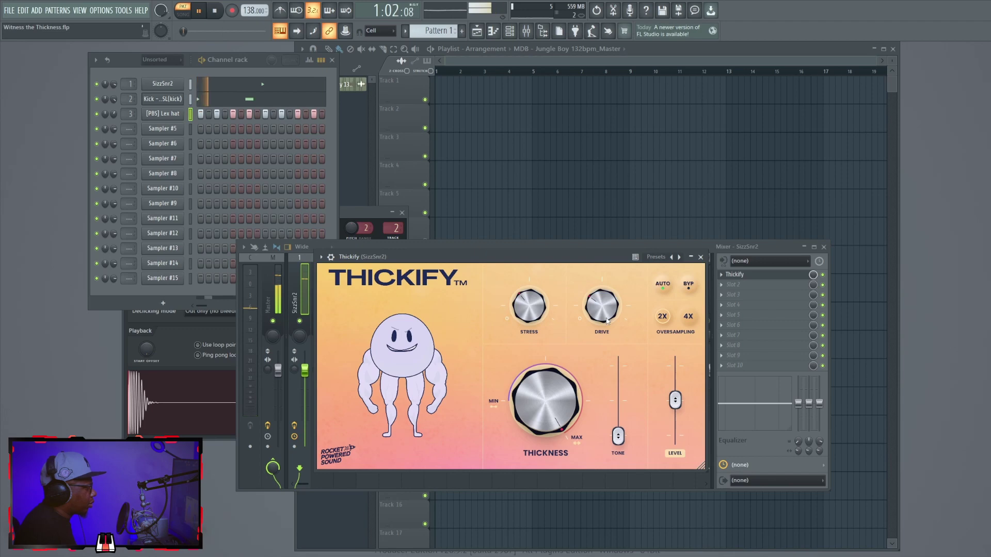
pyautogui.moveTo(607, 319); pyautogui.dragTo(612, 284)
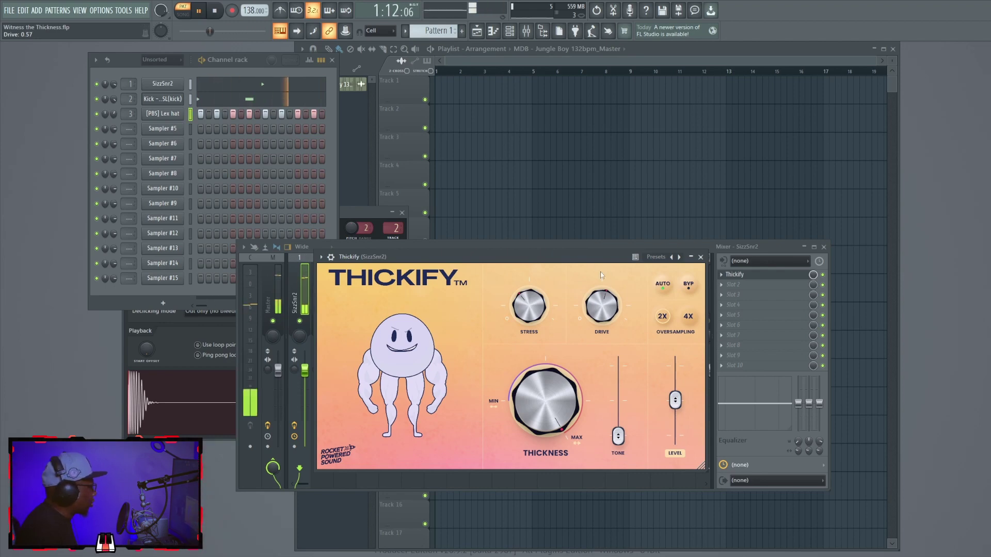
pyautogui.click(214, 10)
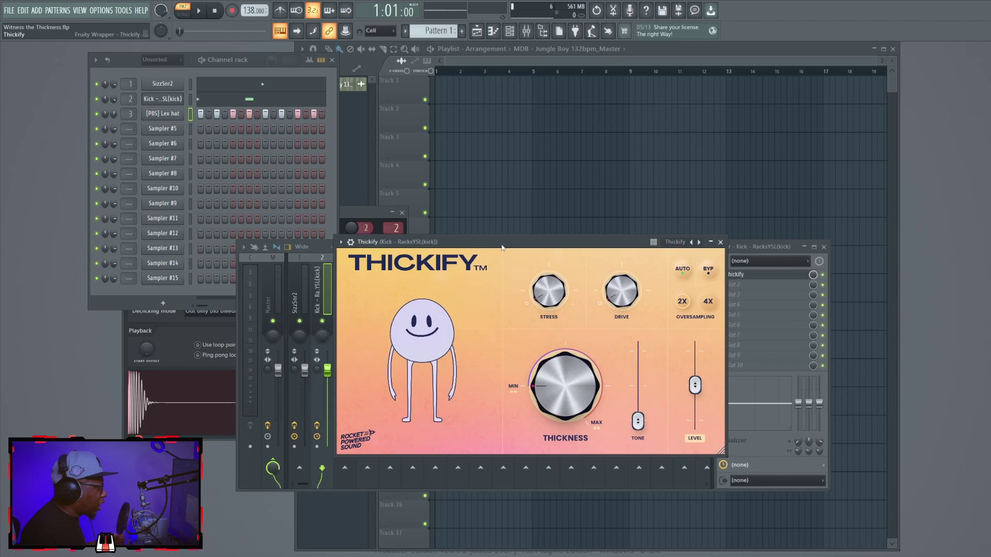
# Play the drum pattern and raise the kick's Thickness in Thickify close to maximum, then stop playback.
pyautogui.press('space')
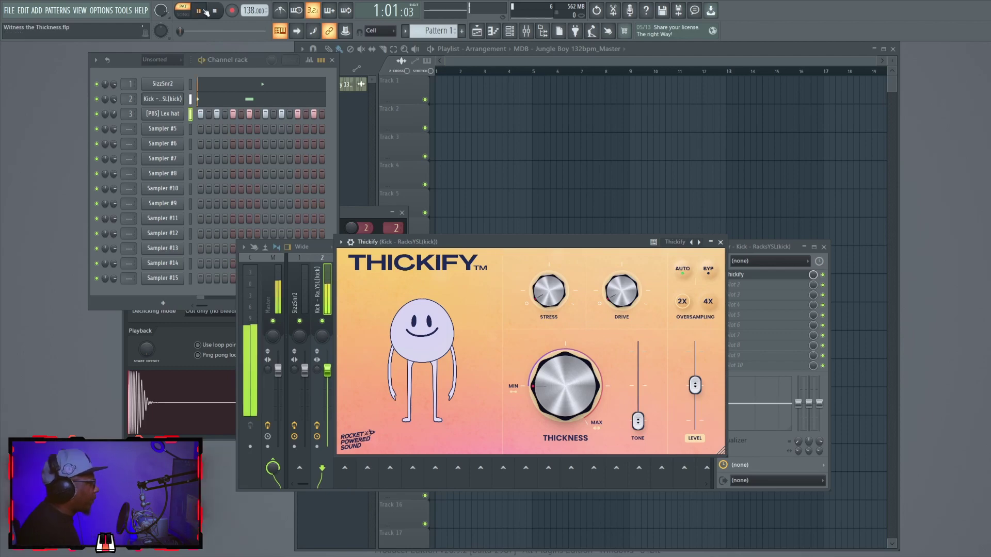
pyautogui.moveTo(563, 394); pyautogui.dragTo(563, 281)
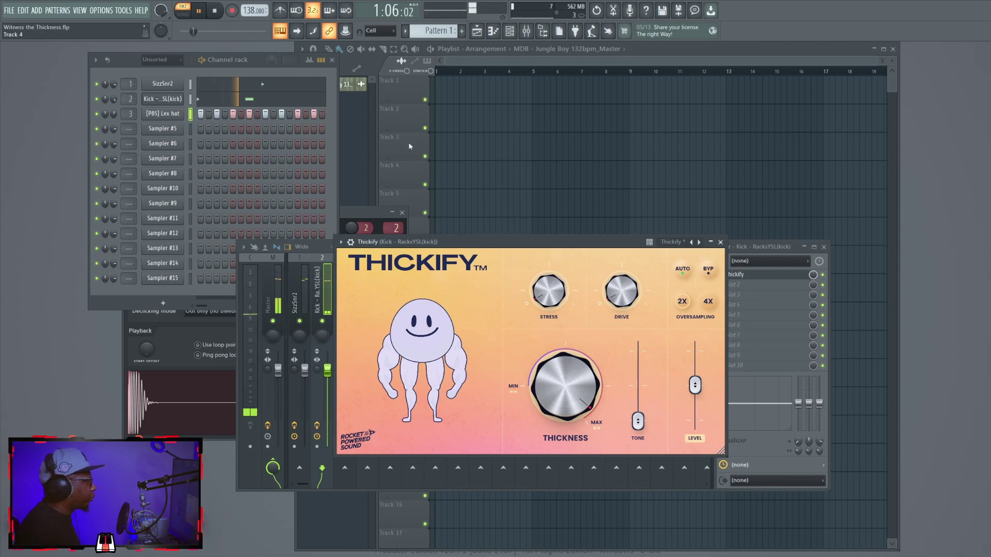
pyautogui.click(219, 12)
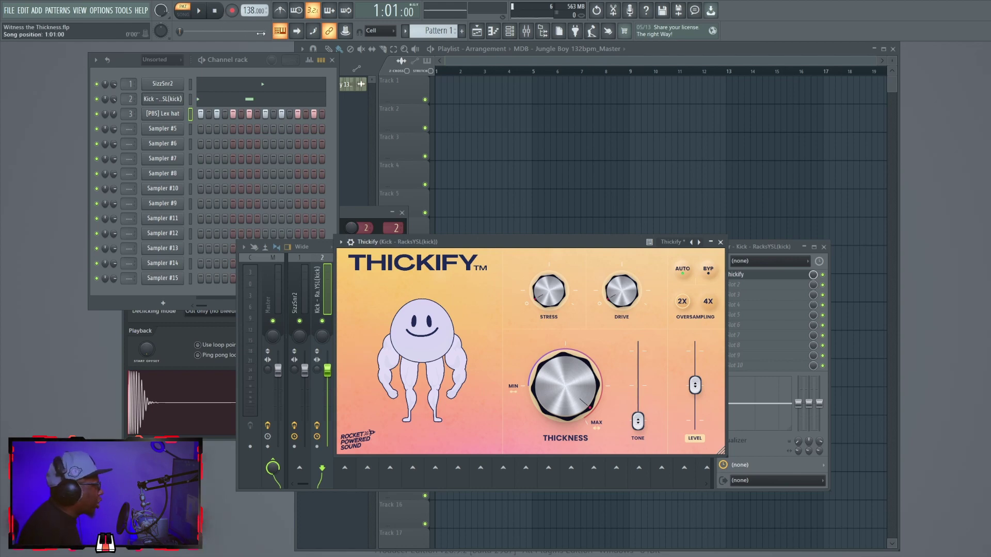
# While the pattern plays, lower the kick's Thickness to a middle setting and raise Stress, keeping Tone at 0.00.
pyautogui.press('space')
pyautogui.moveTo(560, 365); pyautogui.dragTo(545, 428)
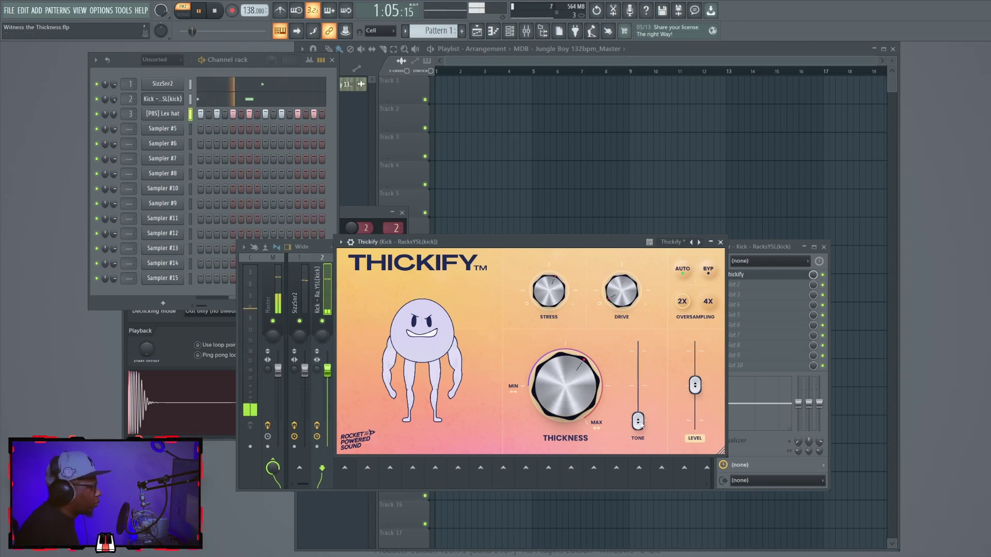
pyautogui.moveTo(638, 421)
pyautogui.mouseDown()
pyautogui.moveTo(641, 364)
pyautogui.moveTo(639, 422)
pyautogui.mouseUp()
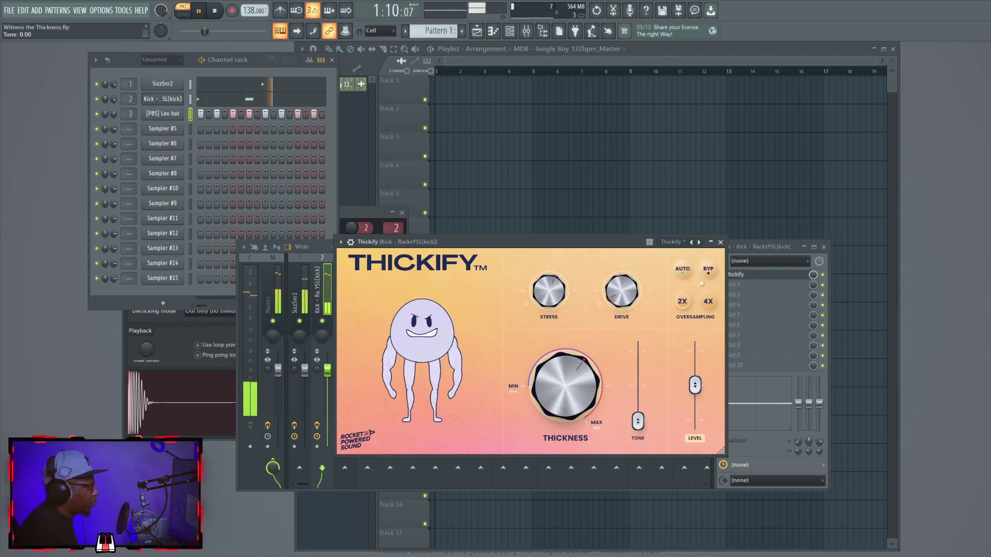
# Try the kick's Drive at 0.44 and higher, settle it at 0.27, and stop playback.
pyautogui.moveTo(621, 290); pyautogui.dragTo(621, 248)
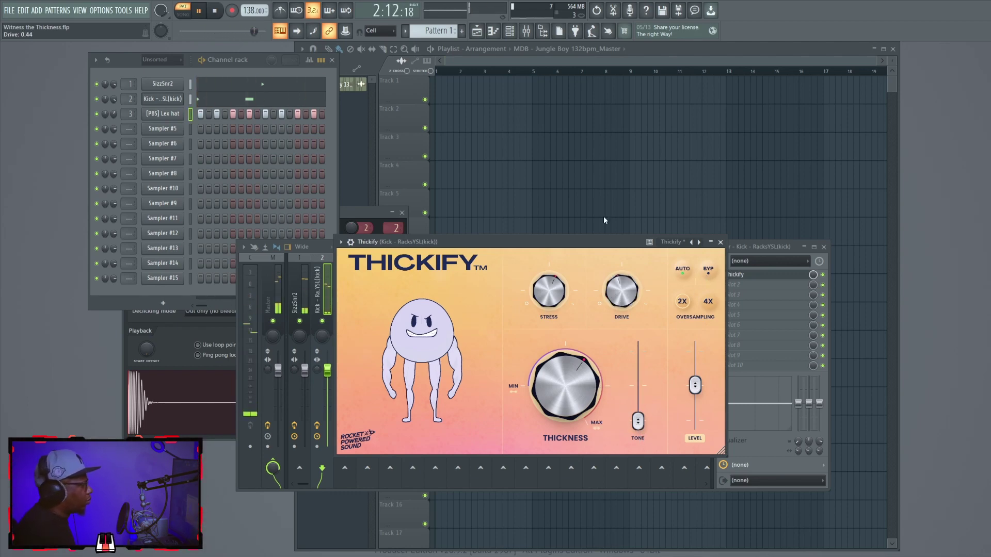
pyautogui.moveTo(614, 195); pyautogui.dragTo(622, 257)
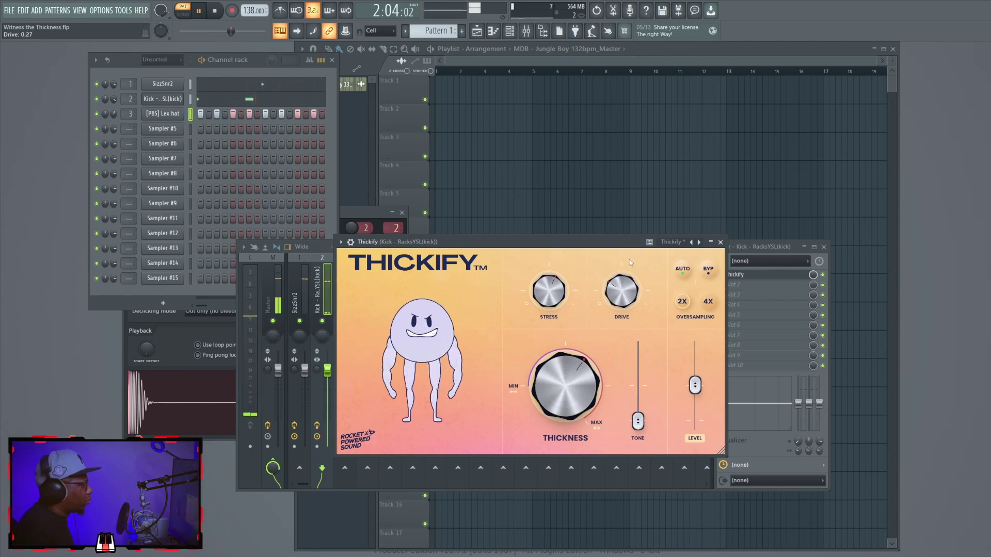
pyautogui.press('space')
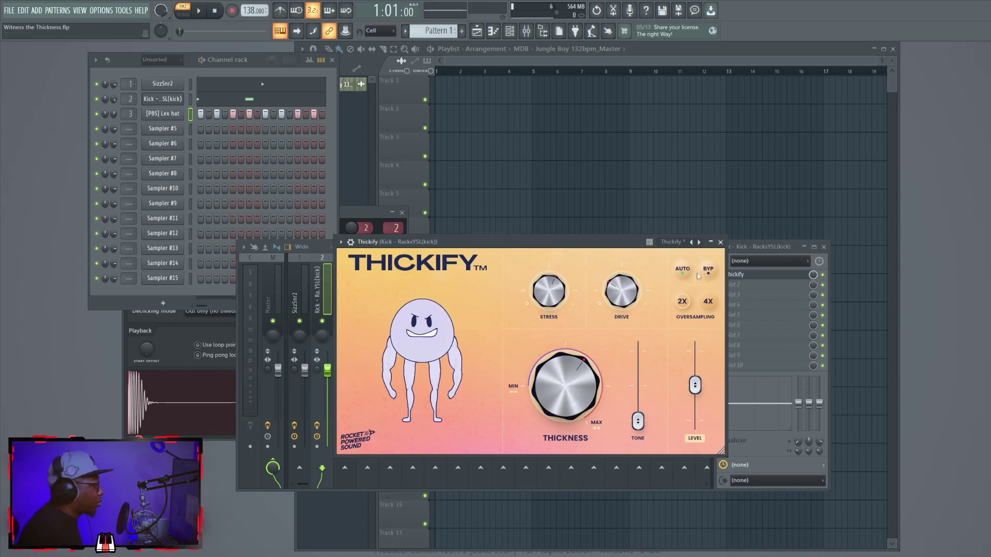
# Play the drum pattern and toggle Thickify's bypass on and off to compare the kick, then stop playback.
pyautogui.click(199, 18)
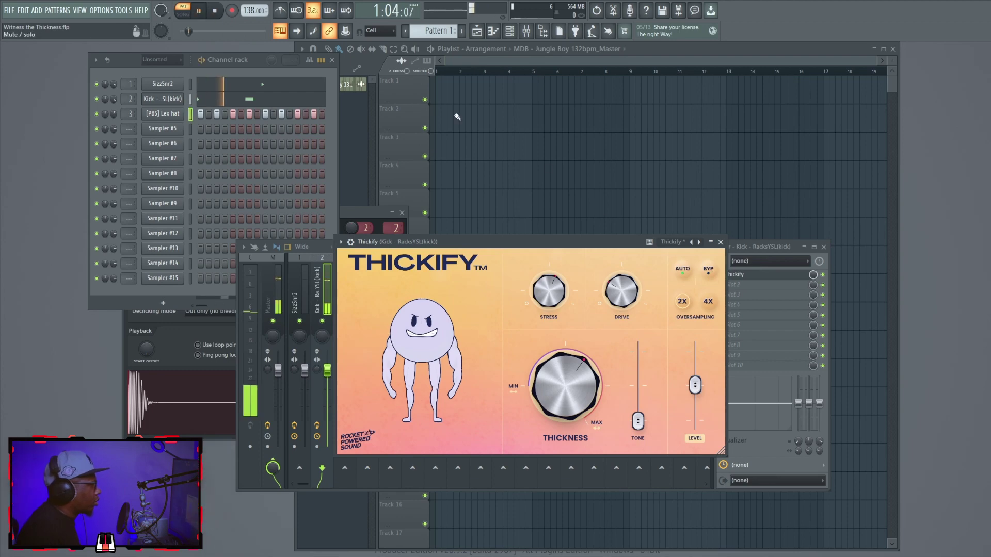
pyautogui.click(709, 273)
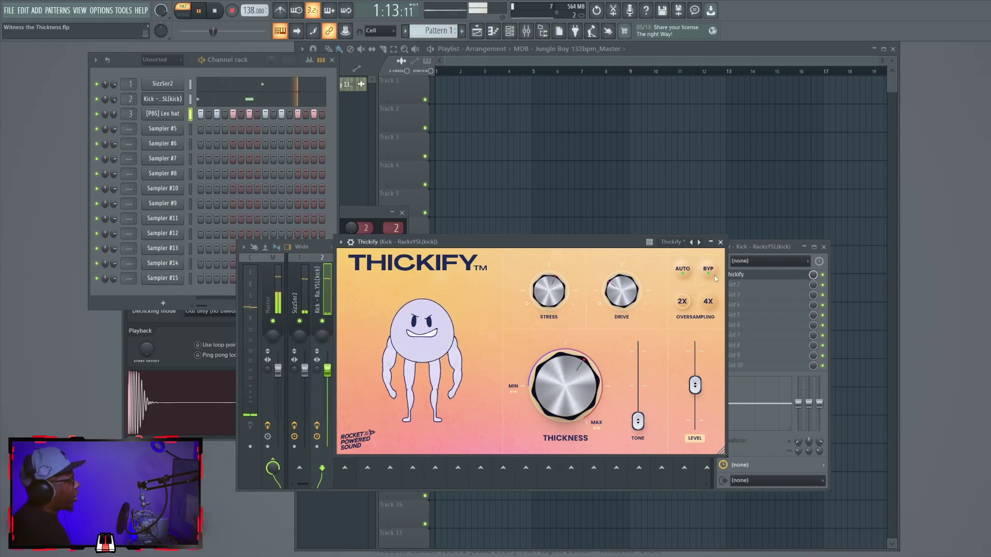
pyautogui.click(713, 274)
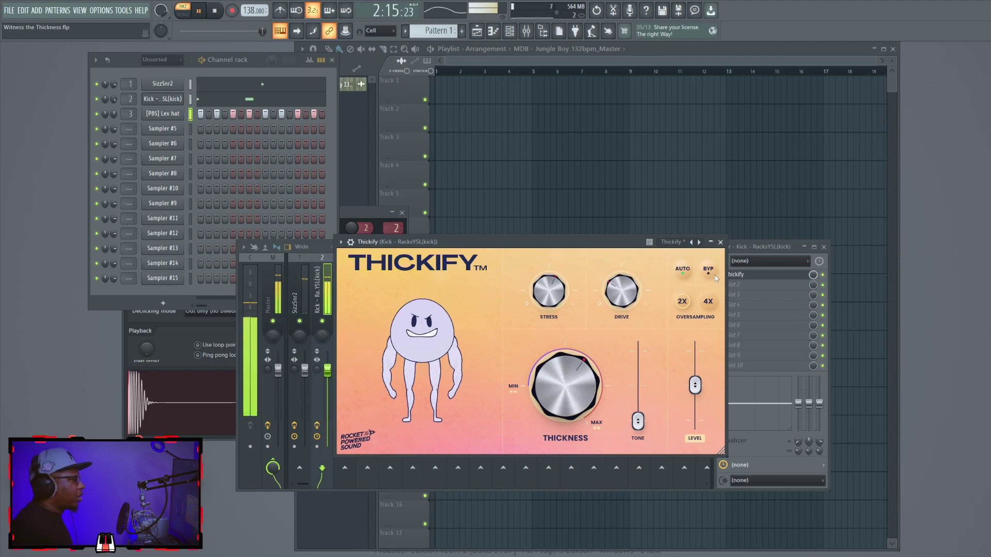
pyautogui.click(225, 13)
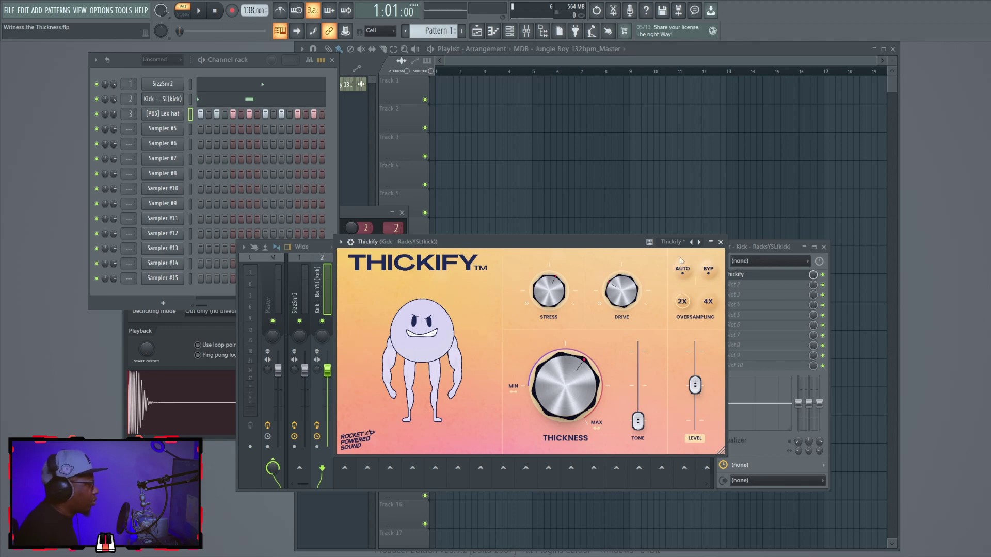
# Replay the pattern with Auto off and compare the kick with Thickify bypassed and active, then stop playback.
pyautogui.press('space')
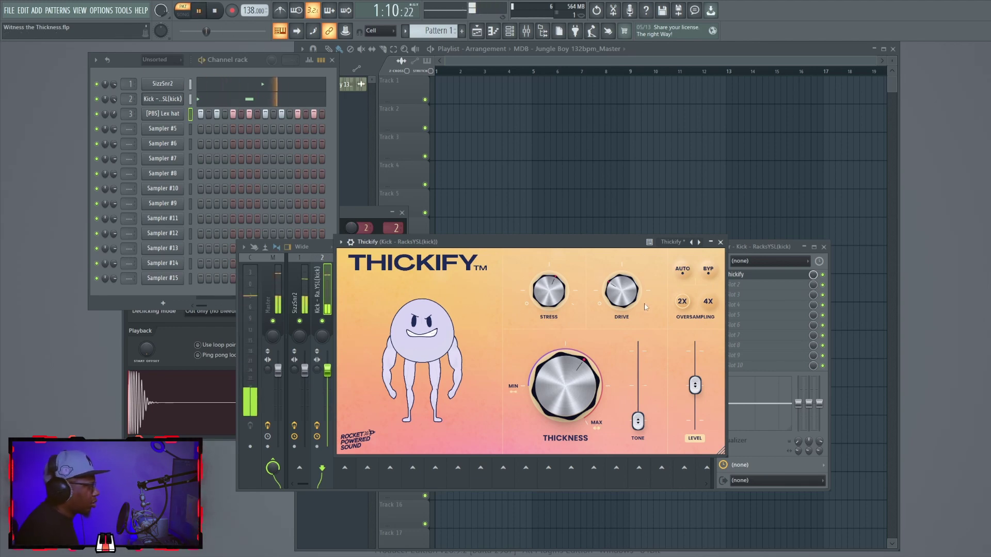
pyautogui.click(709, 273)
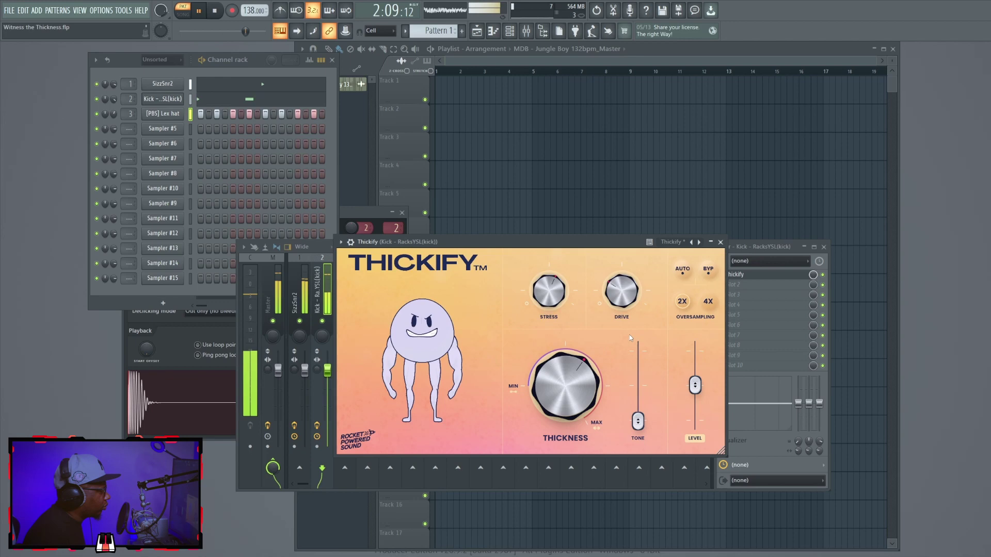
pyautogui.press('space')
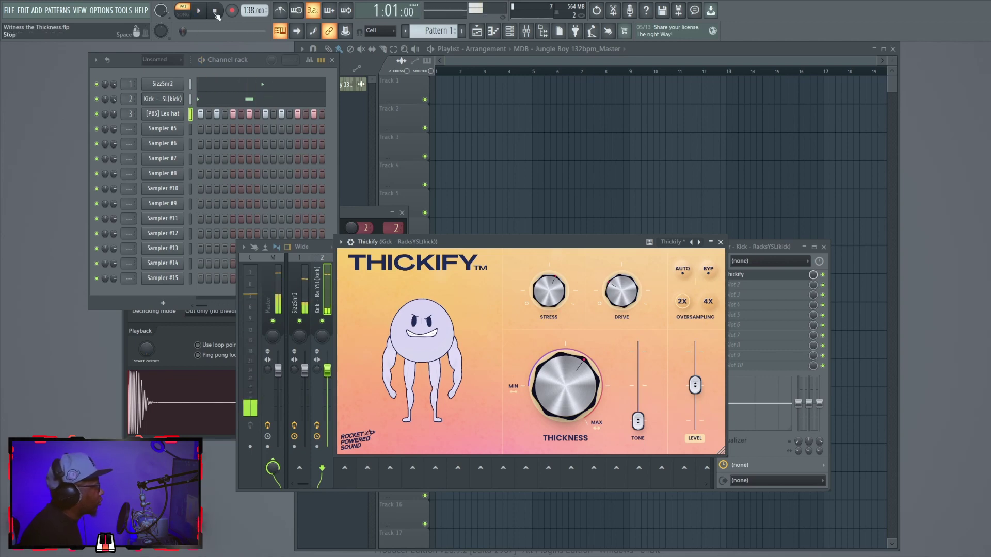
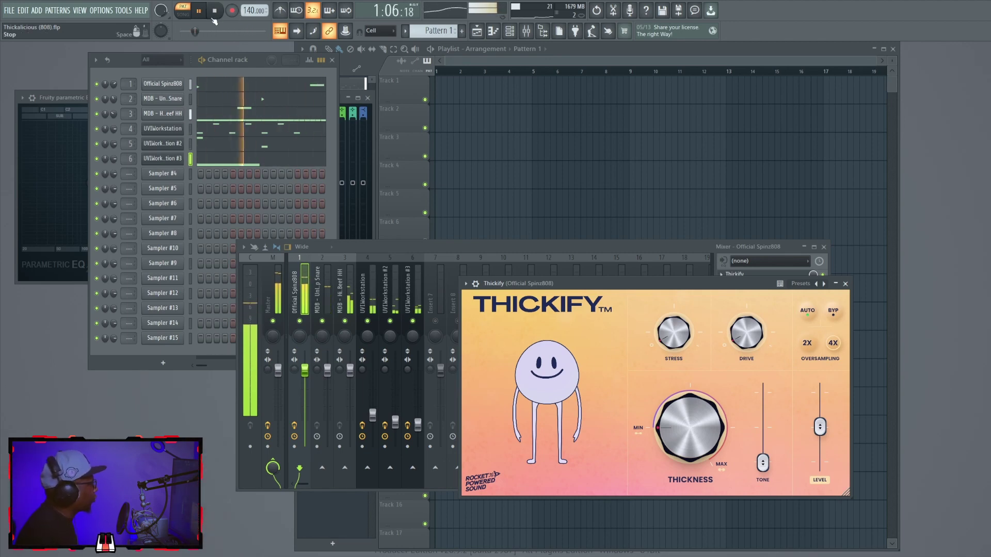
# Stop the full beat, solo the Official Spinz808 mixer track, and bring up its Thickify window.
pyautogui.click(216, 13)
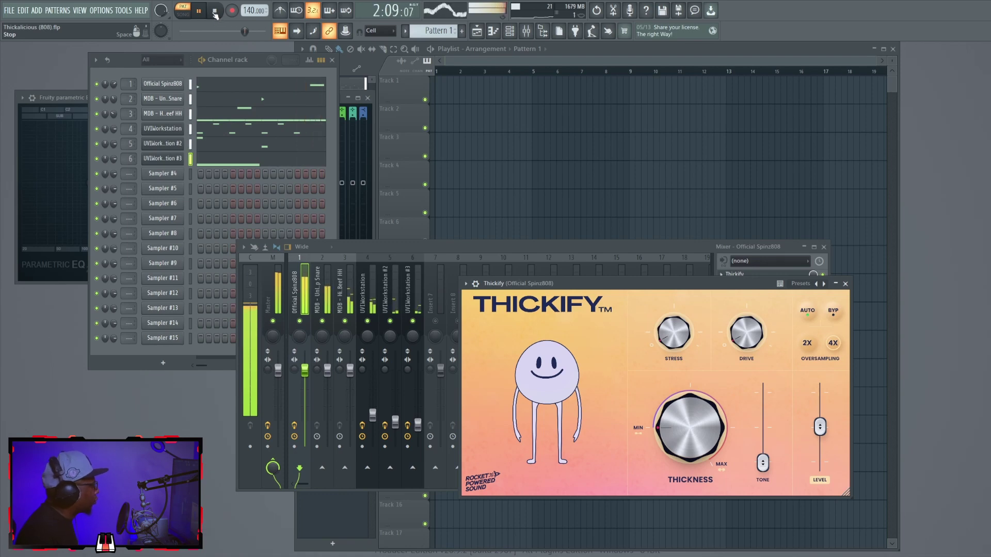
pyautogui.click(215, 13)
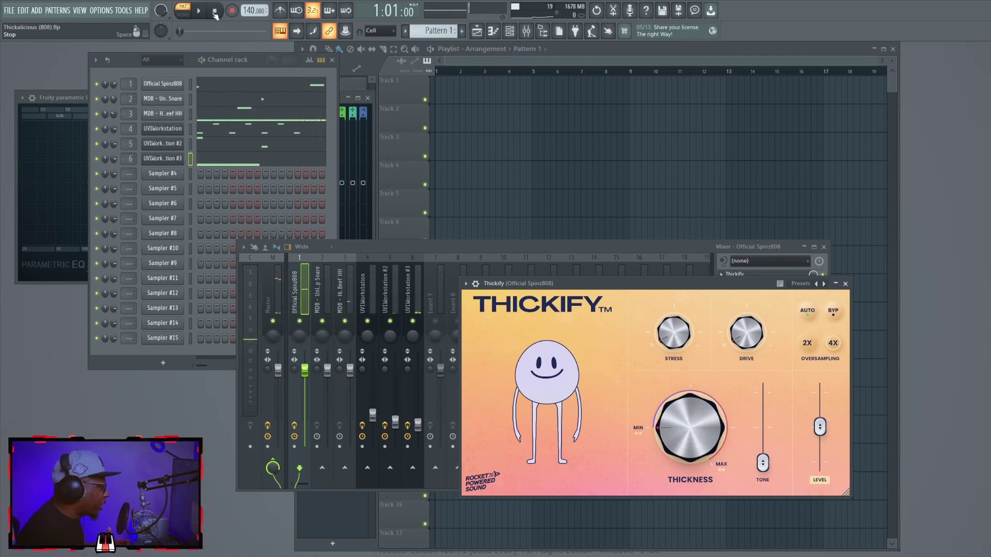
pyautogui.click(300, 334)
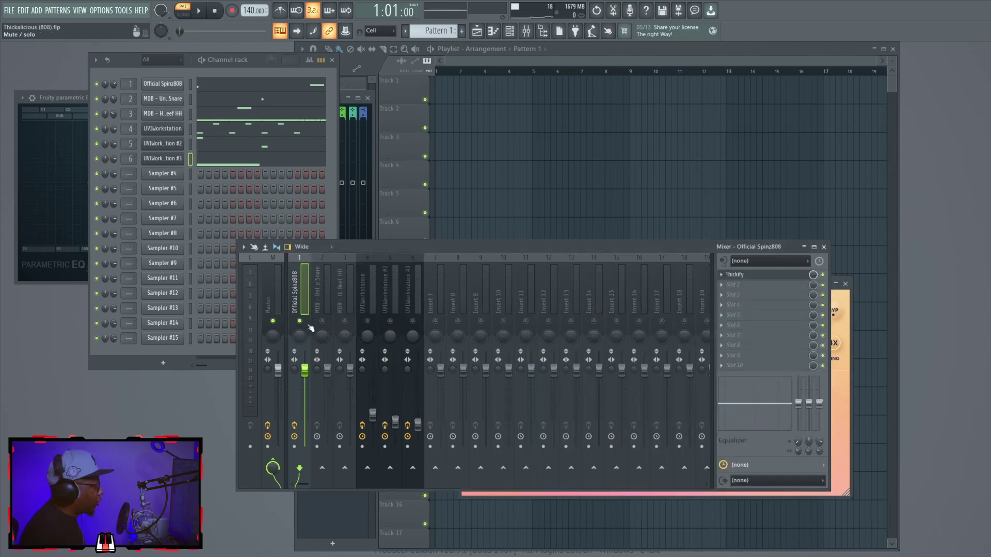
pyautogui.click(735, 276)
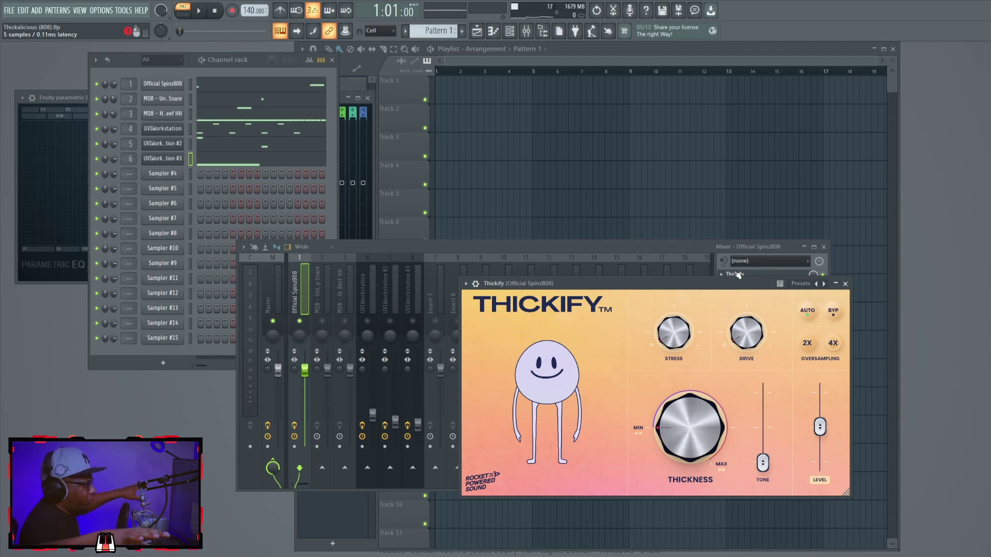
# Play the soloed 808 and sweep its Thickness upward, then ease it back slightly.
pyautogui.click(200, 11)
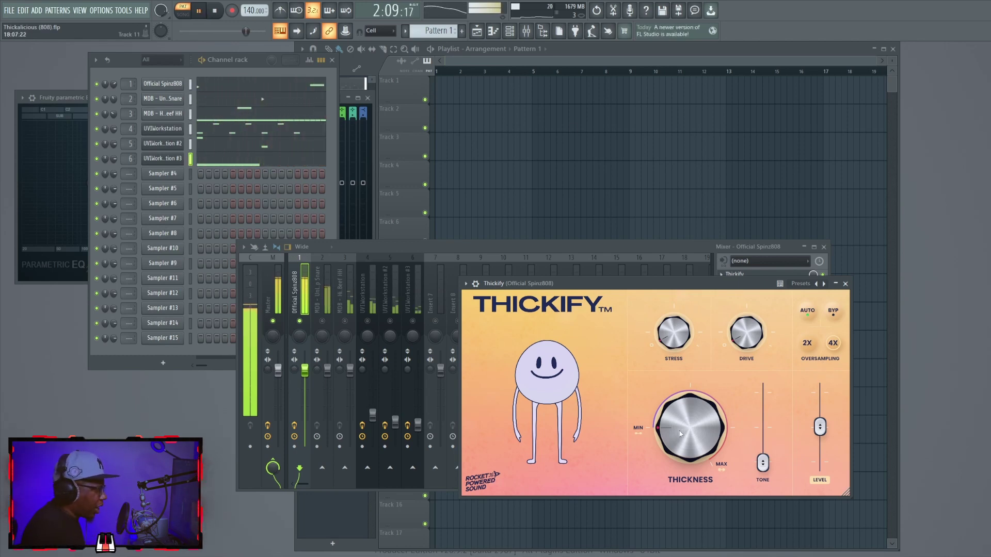
pyautogui.moveTo(687, 435); pyautogui.dragTo(710, 274)
pyautogui.moveTo(698, 440); pyautogui.dragTo(700, 456)
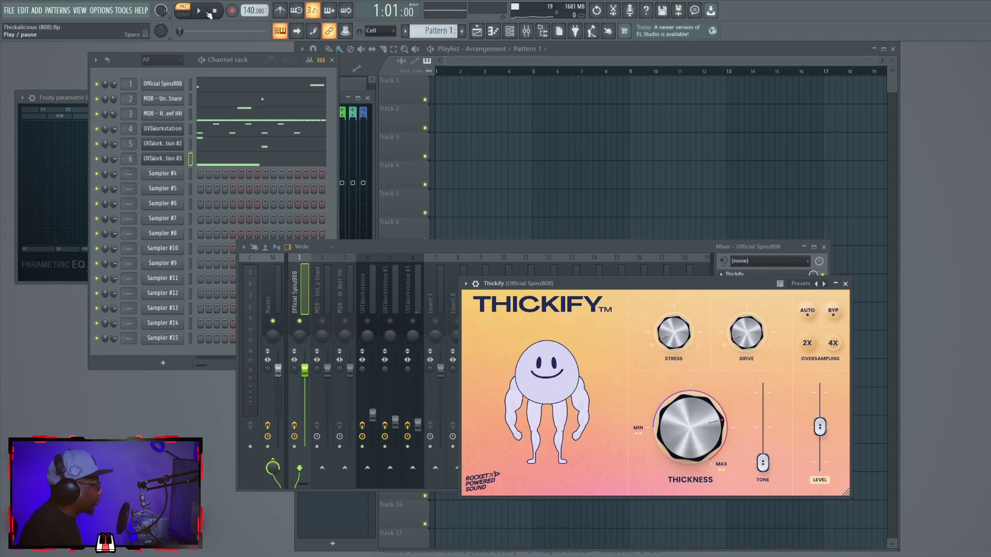
# Replay the soloed 808, raise Drive to 0.69 and settle it at 0.61, adjust Stress, and stop playback.
pyautogui.press('space')
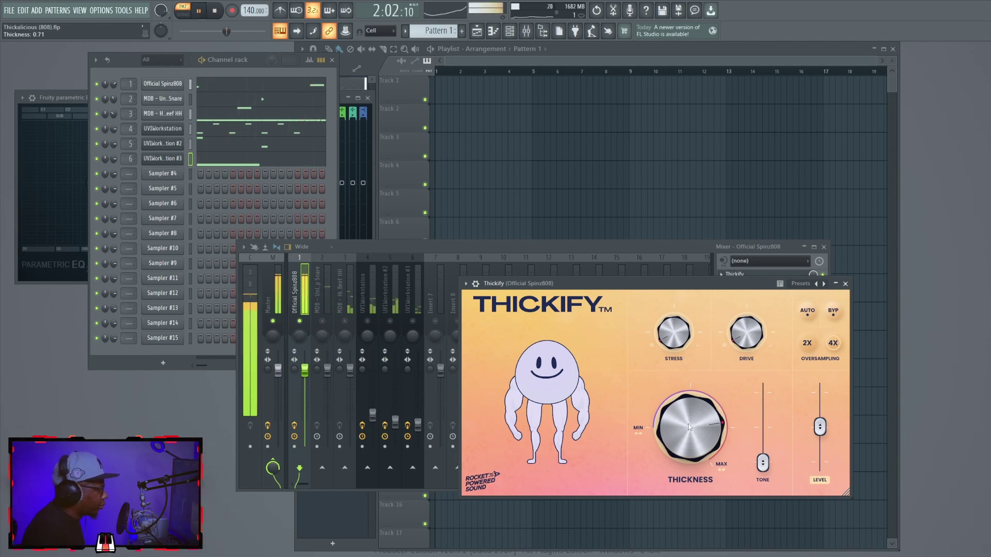
pyautogui.moveTo(742, 349); pyautogui.dragTo(748, 274)
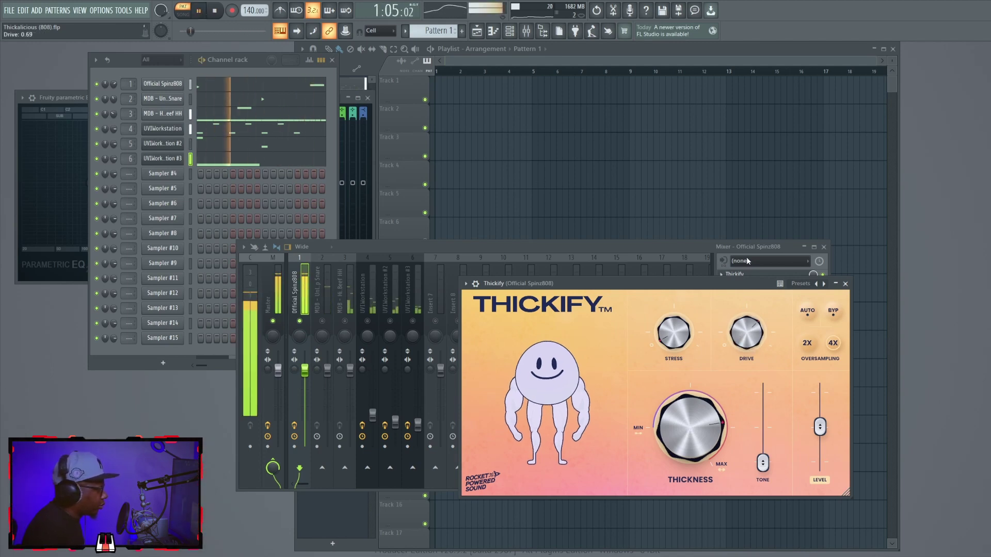
pyautogui.moveTo(748, 330); pyautogui.dragTo(749, 337)
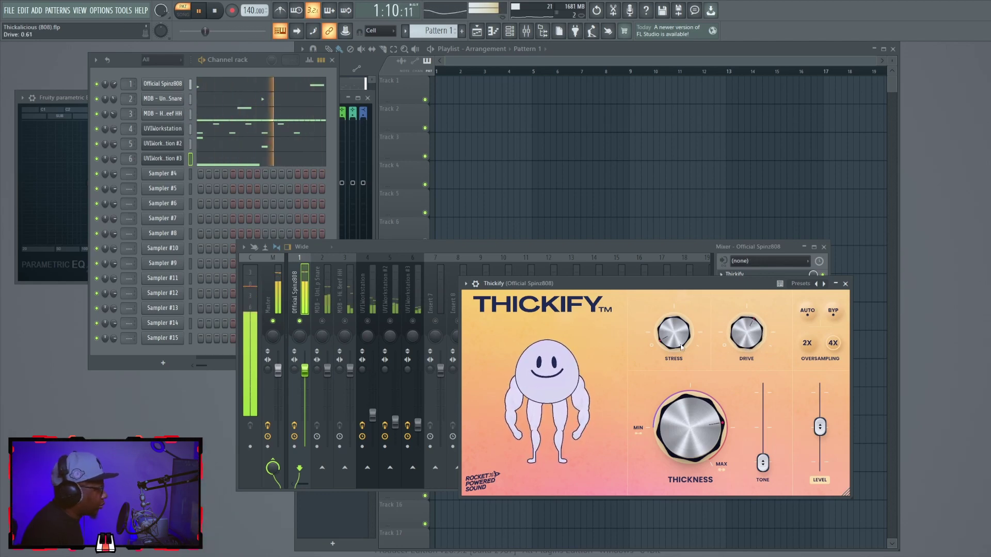
pyautogui.moveTo(682, 324); pyautogui.dragTo(683, 330)
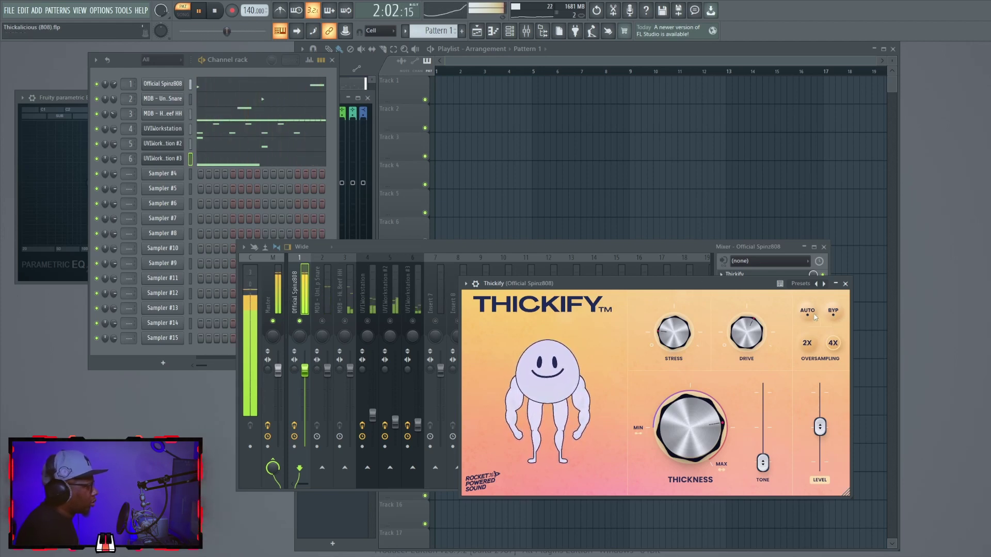
pyautogui.click(199, 10)
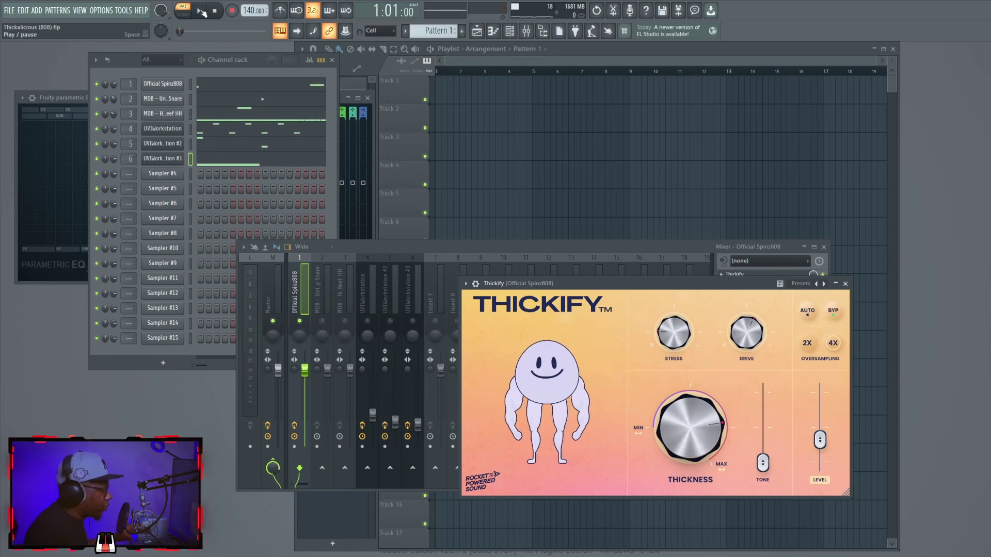
# Audition the 808 with the full beat, set Thickify's Level to 0.50, and stop playback.
pyautogui.click(201, 11)
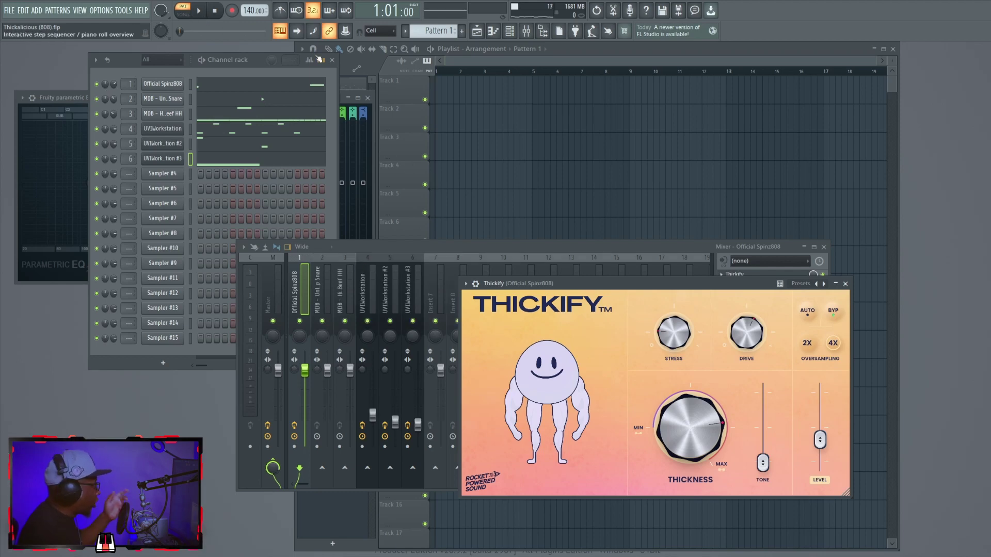
pyautogui.click(199, 10)
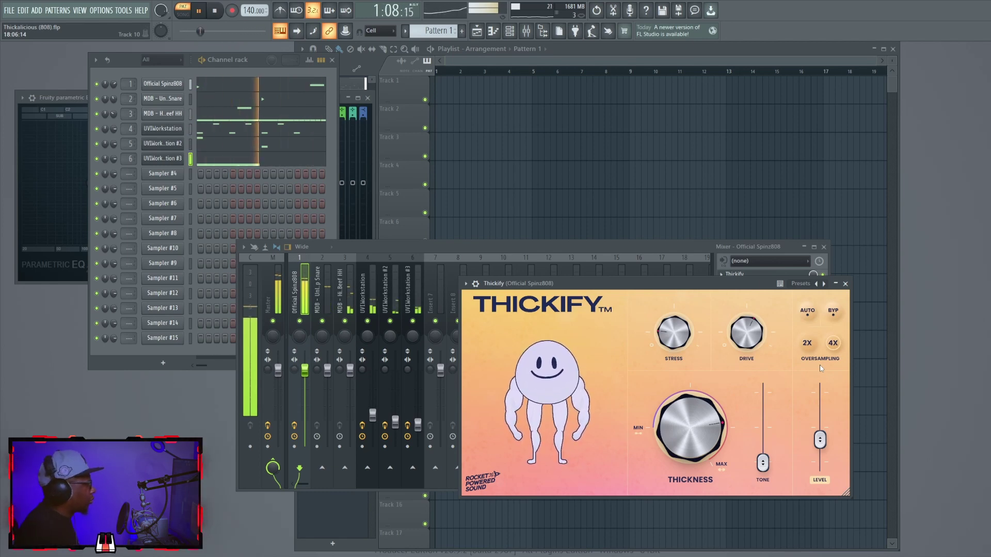
pyautogui.moveTo(821, 454); pyautogui.dragTo(821, 429)
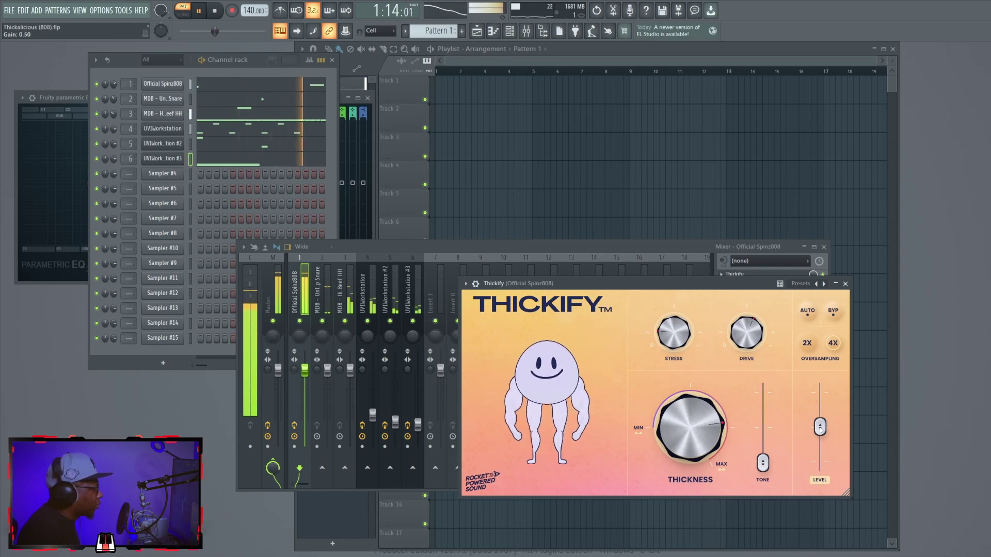
pyautogui.click(215, 13)
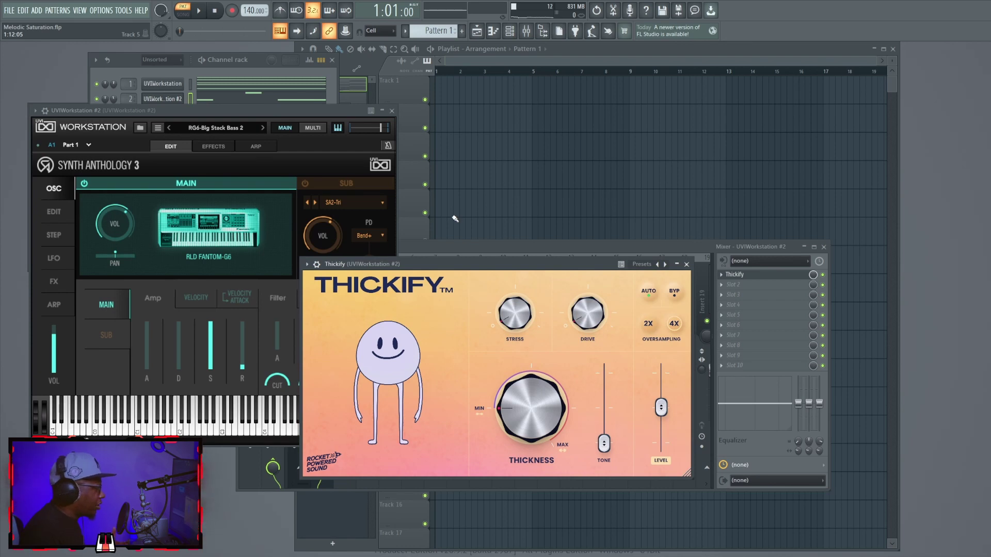
# Audition the synth bass pattern unprocessed, then replay it, raising UVIWorkstation #2's Thickness close to maximum and Tone slightly past the middle.
pyautogui.click(199, 11)
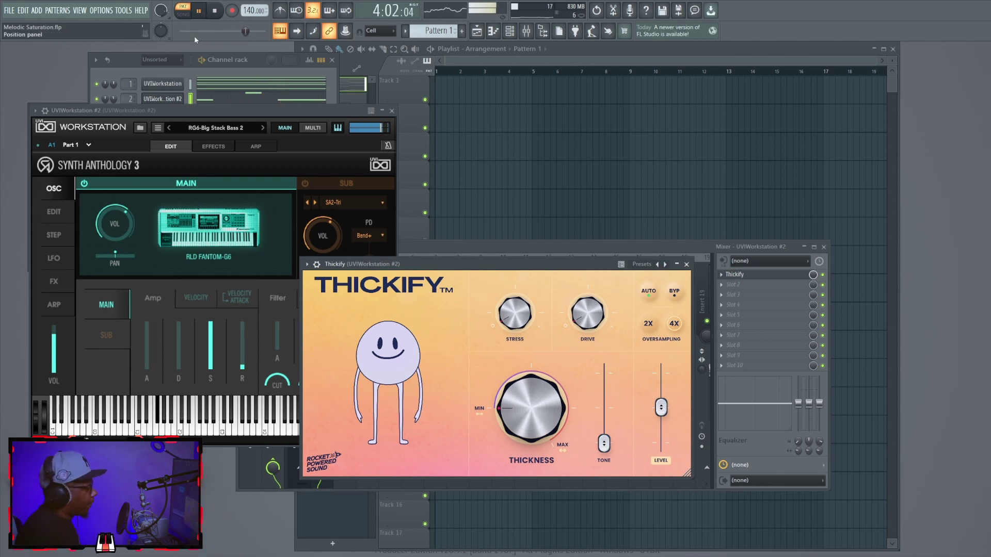
pyautogui.click(215, 12)
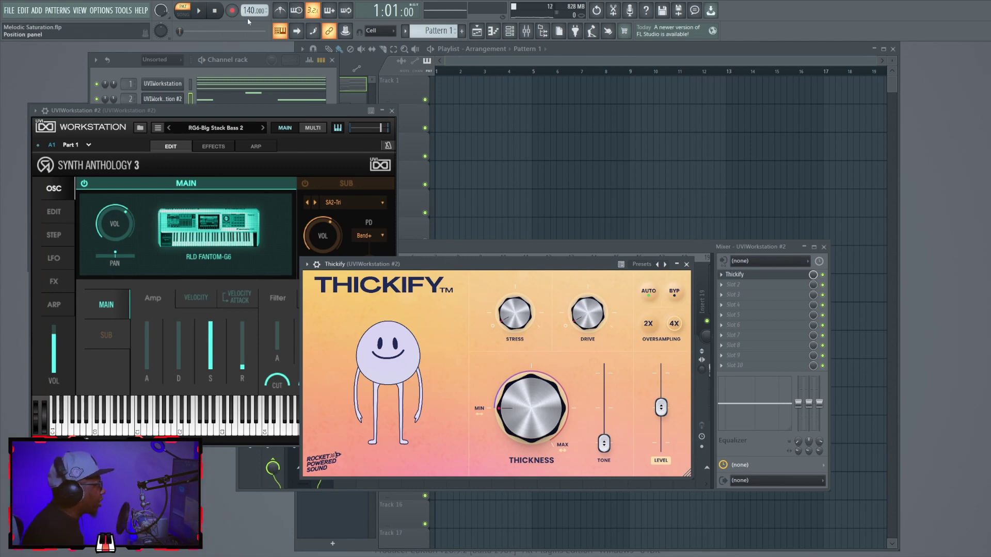
pyautogui.press('space')
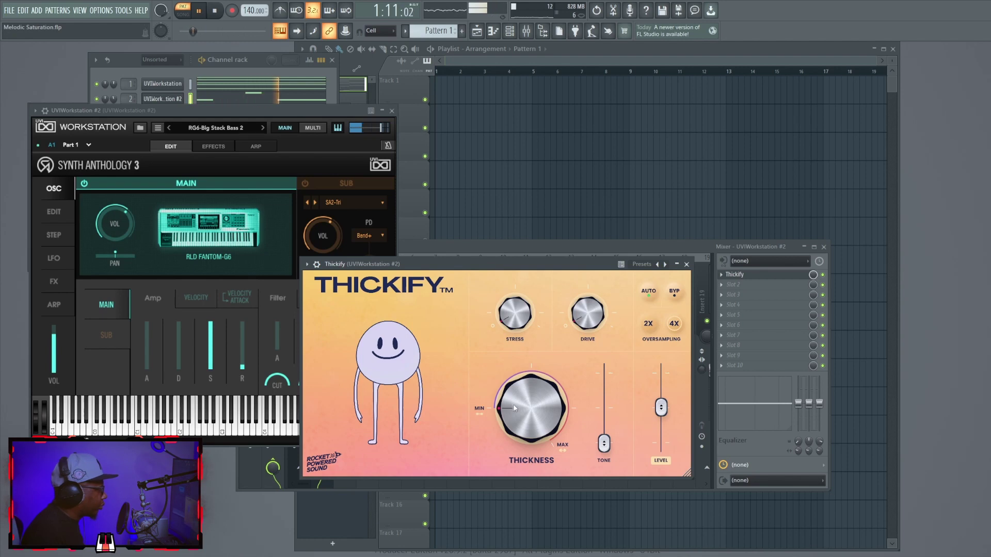
pyautogui.moveTo(514, 408); pyautogui.dragTo(590, 201)
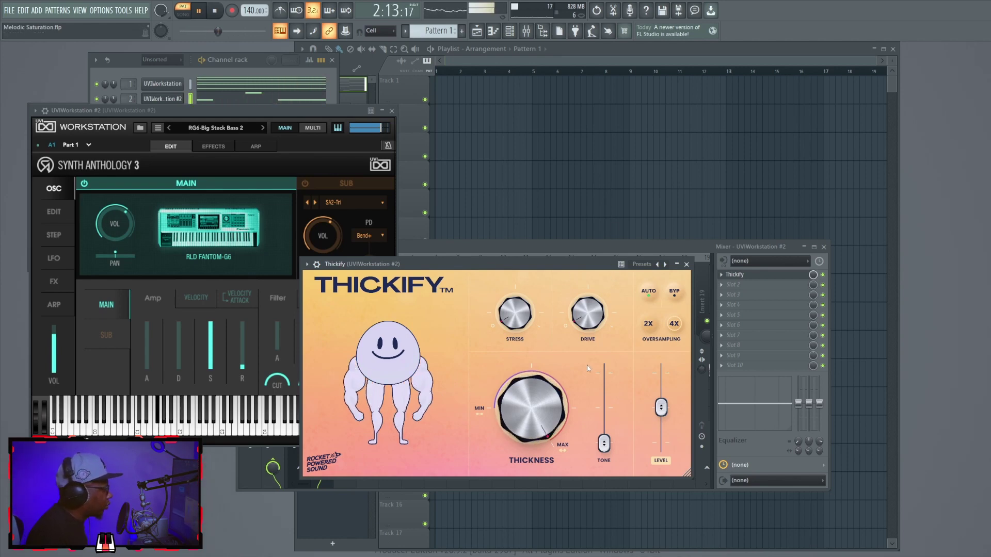
pyautogui.moveTo(604, 443); pyautogui.dragTo(611, 403)
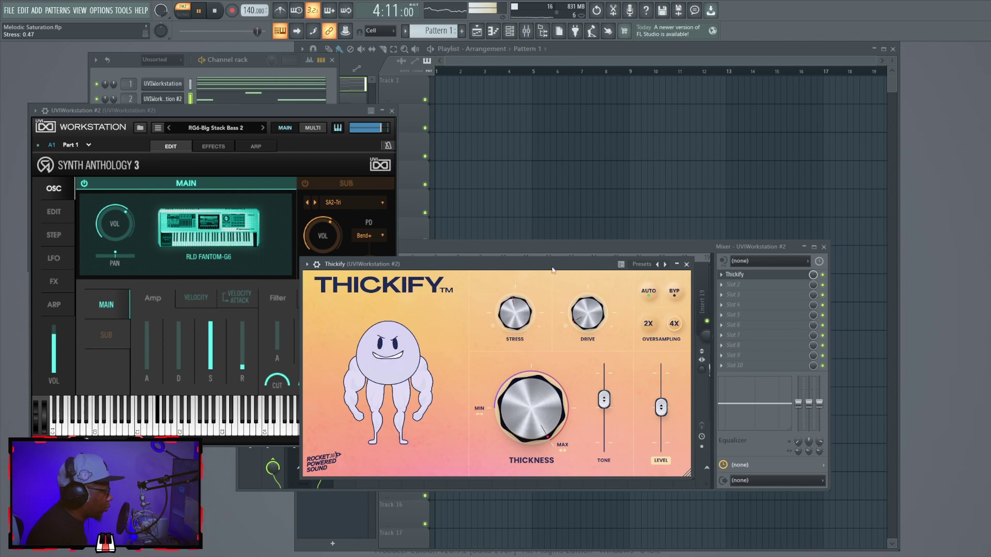
# While the bass plays, turn Drive up, reduce Stress, and set Thickness to 0.65.
pyautogui.moveTo(590, 316); pyautogui.dragTo(630, 235)
pyautogui.moveTo(516, 313); pyautogui.dragTo(511, 342)
pyautogui.moveTo(526, 408); pyautogui.dragTo(521, 456)
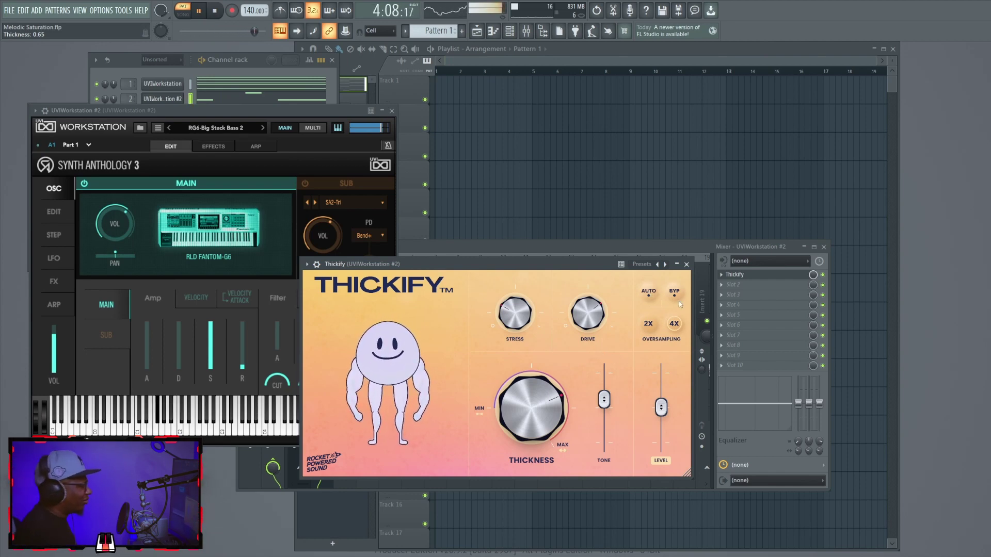
# Reopen Thickify from the UVIWorkstation #2 mixer track, move its window clear of the track meters, and lower Level to 0.31.
pyautogui.click(686, 263)
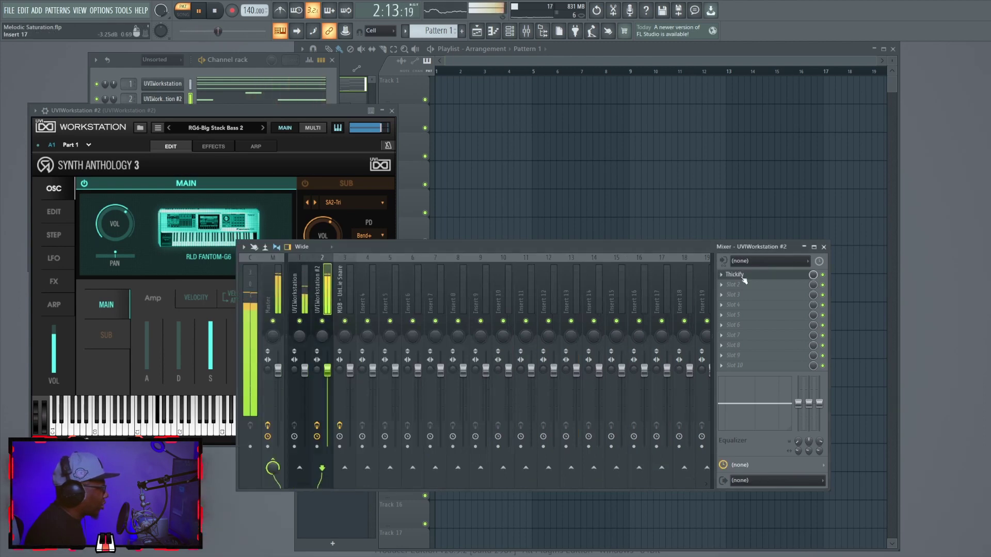
pyautogui.click(777, 278)
pyautogui.moveTo(588, 255); pyautogui.dragTo(688, 255)
pyautogui.moveTo(759, 400); pyautogui.dragTo(758, 415)
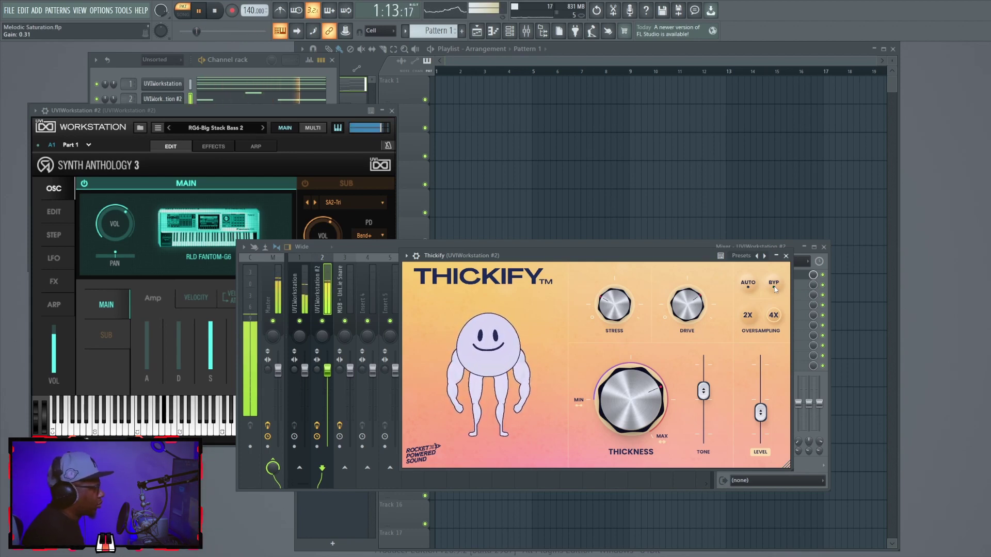
# Raise the bass's Thickness to 1.00, bring the mixer to the front, and stop playback.
pyautogui.moveTo(633, 415); pyautogui.dragTo(638, 367)
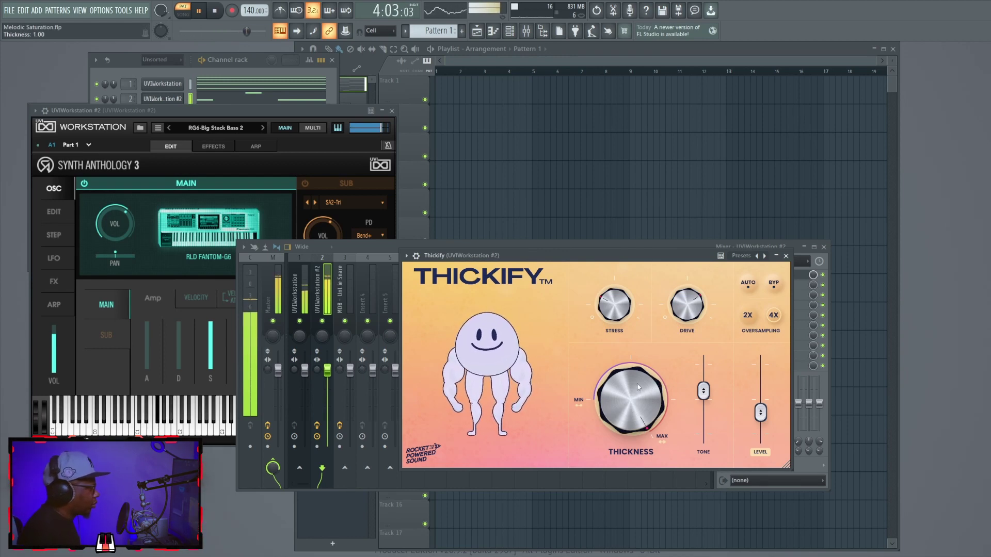
pyautogui.click(665, 248)
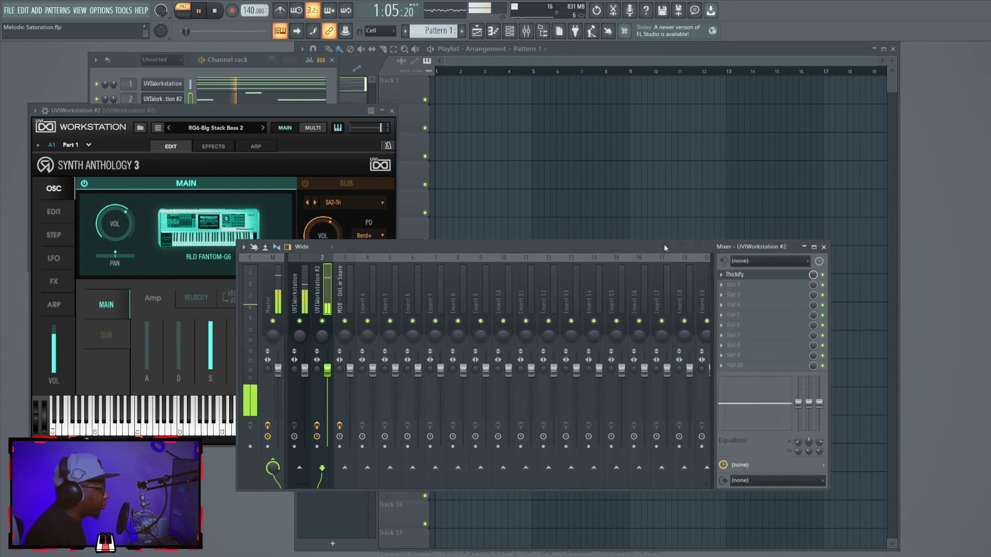
pyautogui.press('space')
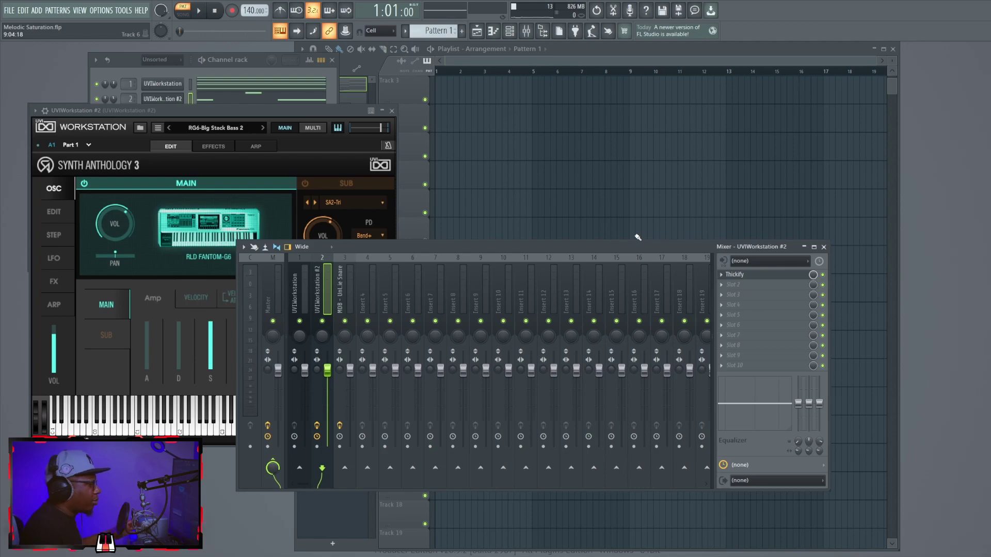